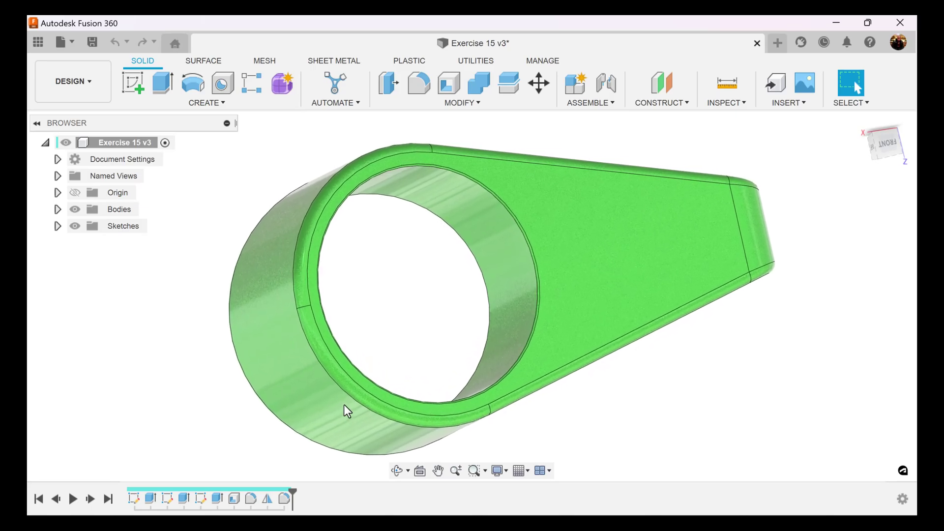
Step: Open a new empty untitled design beside the finished Exercise 15 clamp model
click(779, 43)
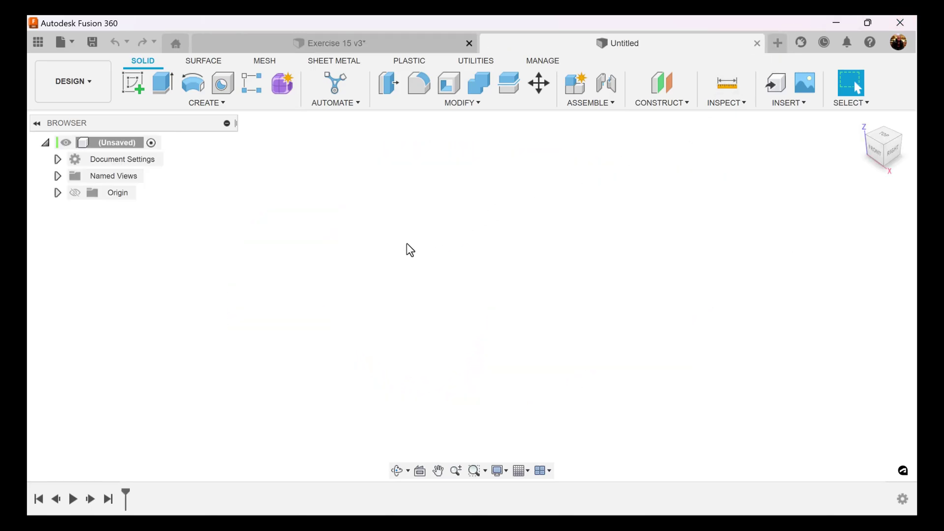
Step: Add an internal component, Component1, under the unsaved design root
right_click(117, 143)
click(132, 154)
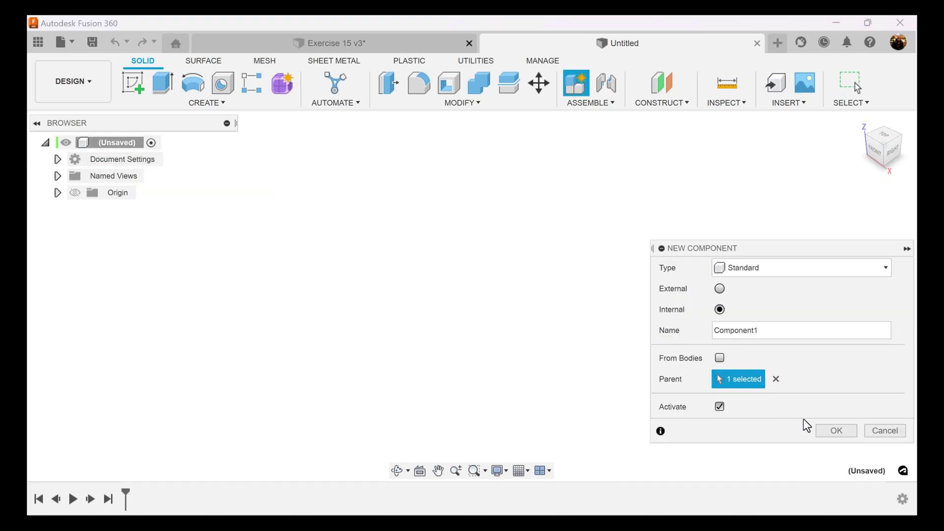
click(836, 431)
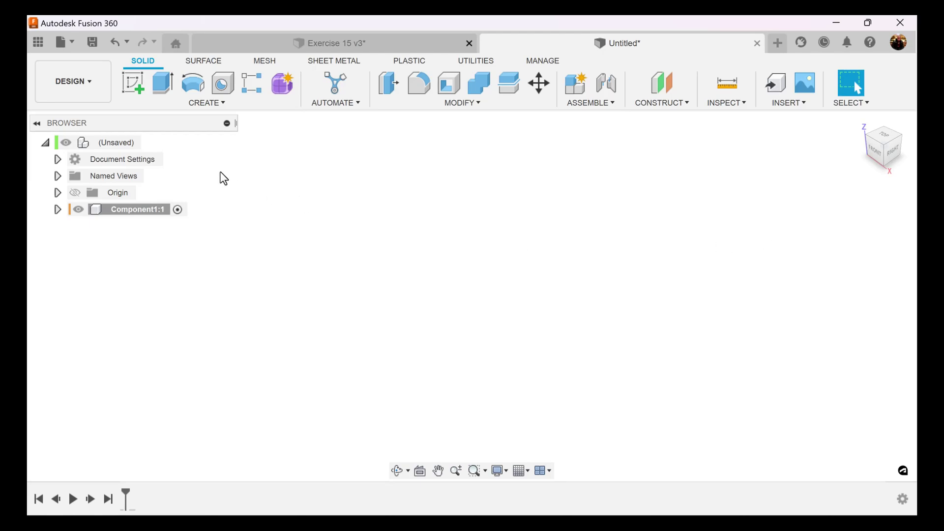
mouse_move(882, 145)
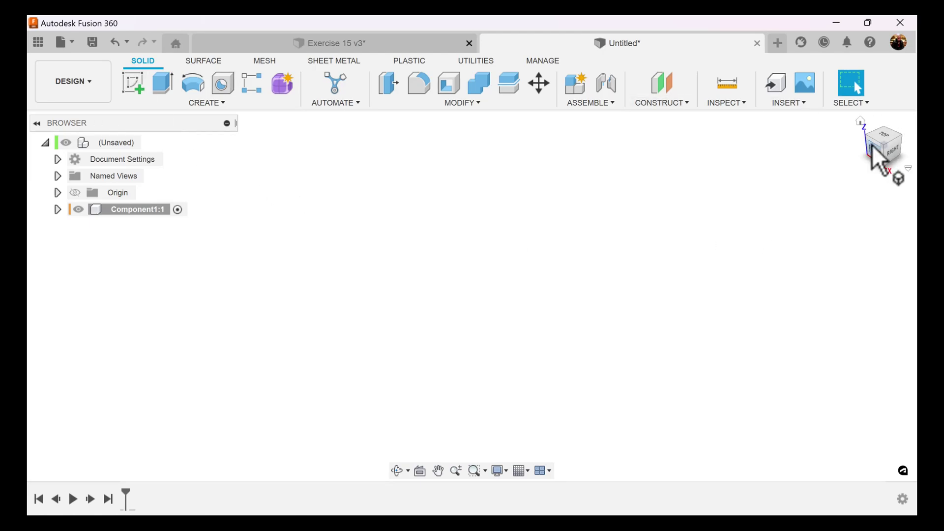
Step: Start a front-plane sketch and draw a 70 mm circle centred at the origin
click(872, 153)
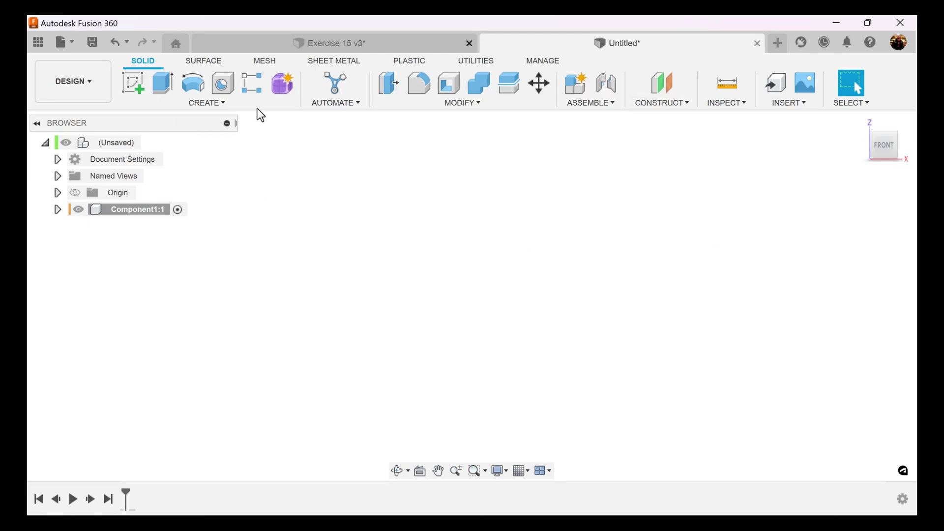
click(133, 84)
click(505, 270)
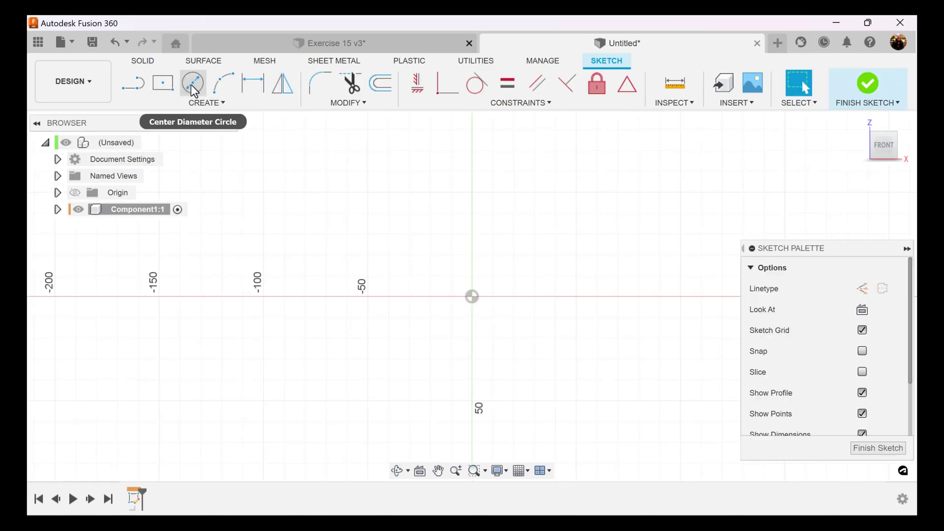
click(192, 88)
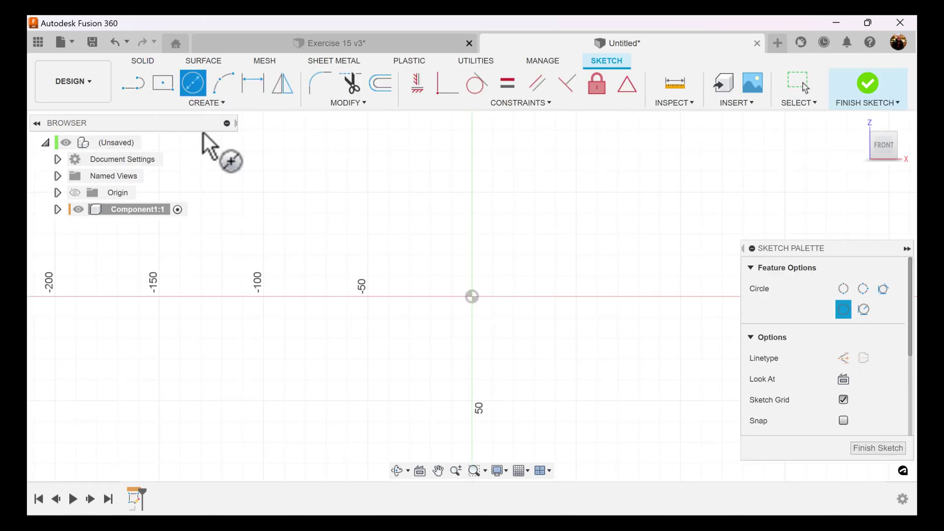
click(473, 297)
text(70)
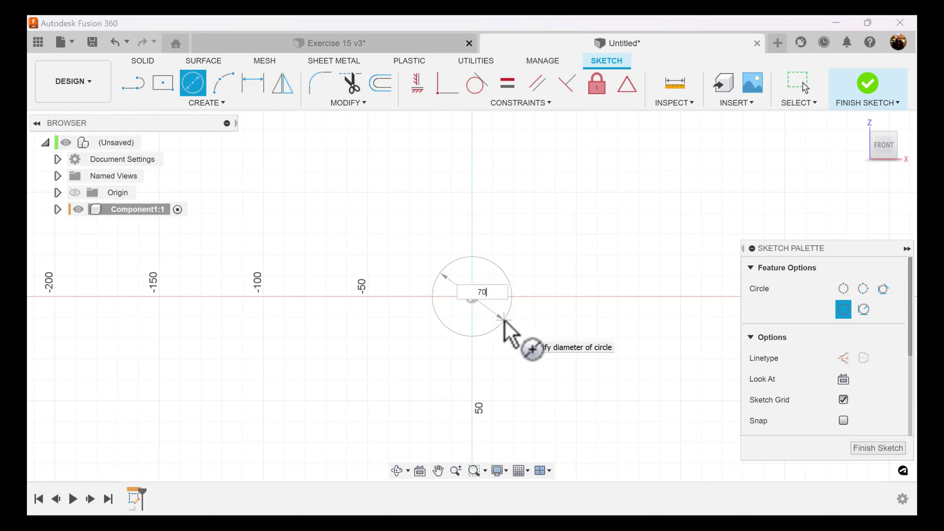
key(Return)
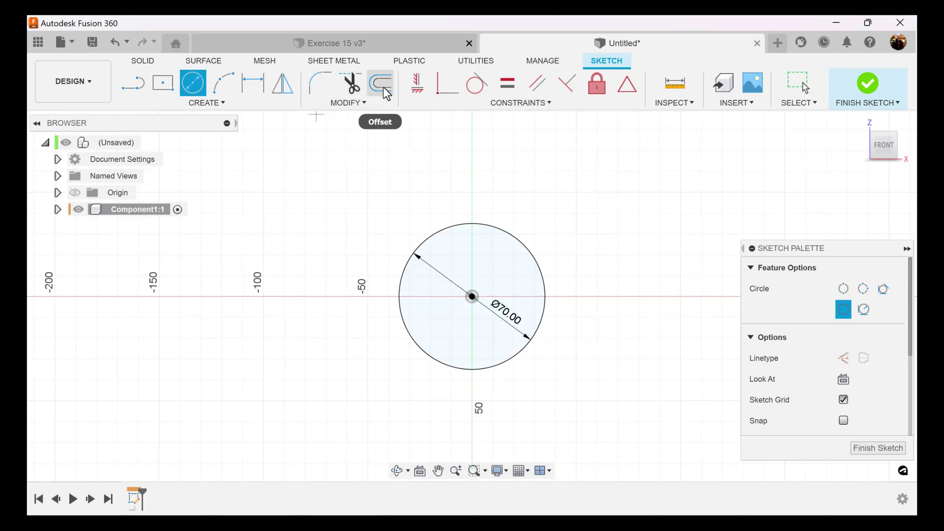
Step: Offset the 70 mm circle 7 mm outward to form the ring
click(381, 84)
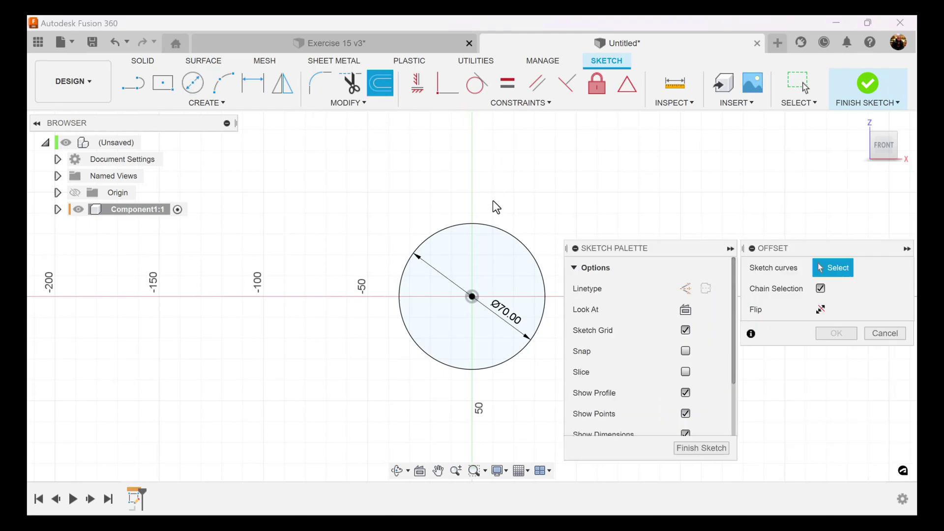
click(478, 225)
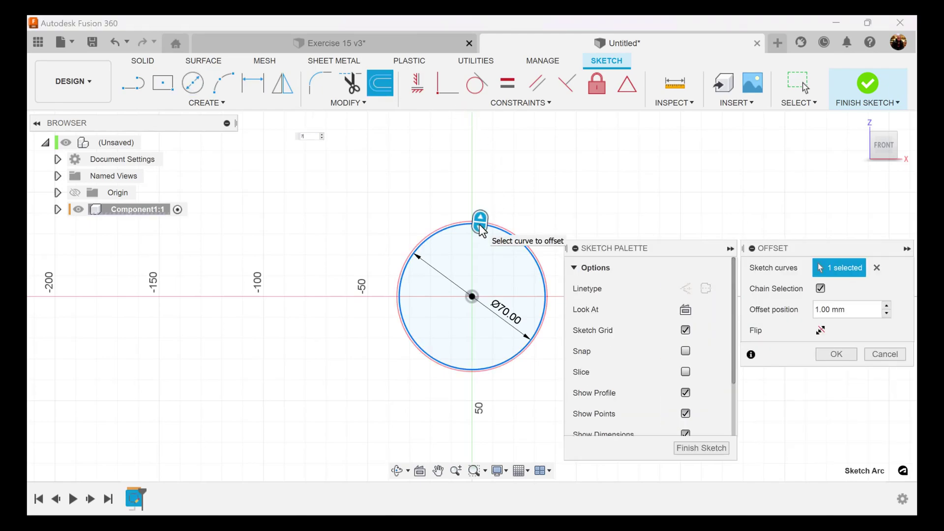
text(7)
key(Return)
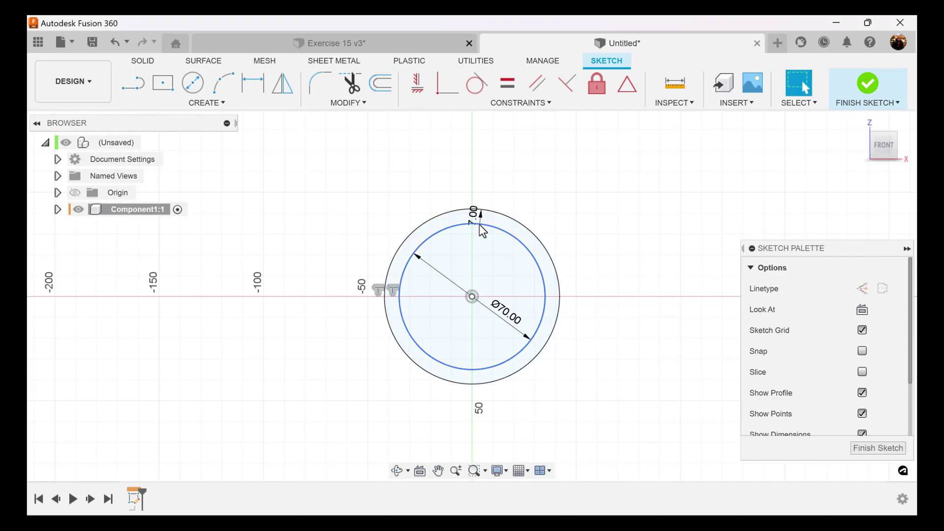
middle_drag(571, 175, 720, 156)
key(Escape)
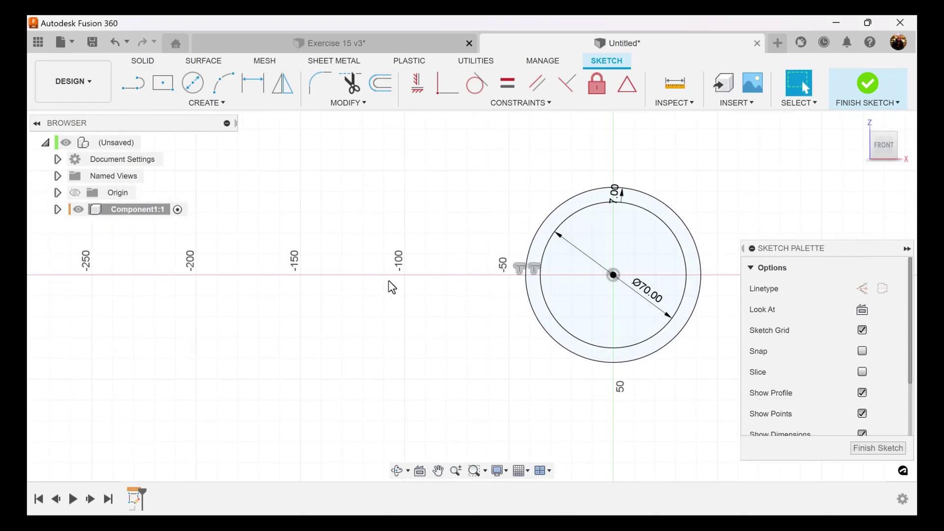
Step: Draw a closed line profile from the outer circle's top, out left, down to the axis, and back
click(133, 83)
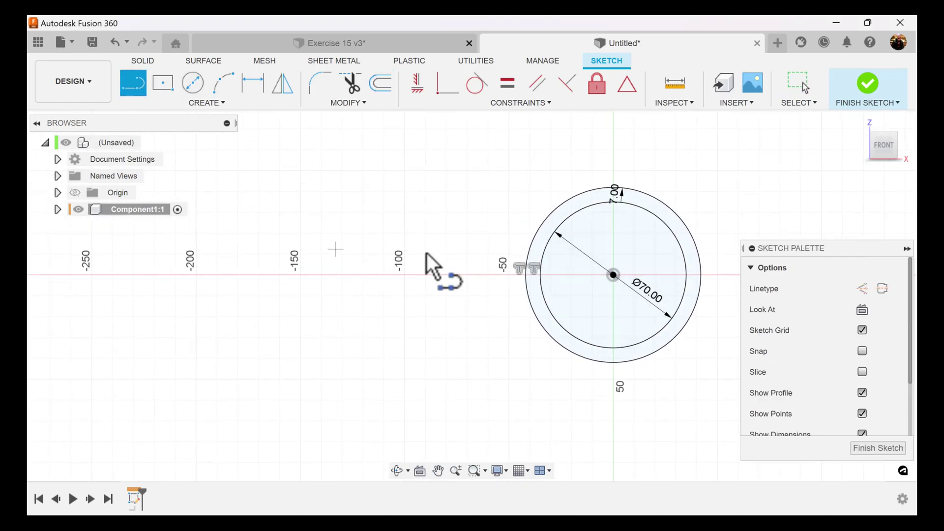
click(601, 189)
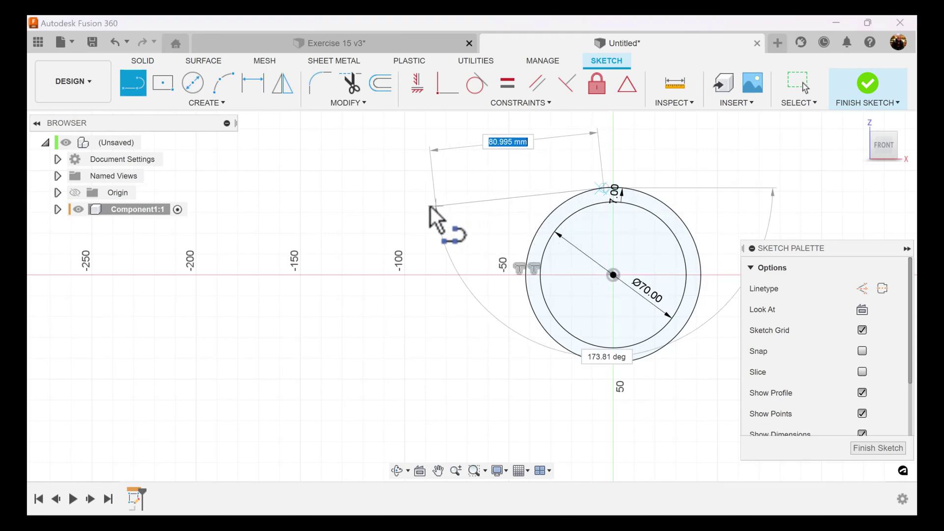
click(243, 222)
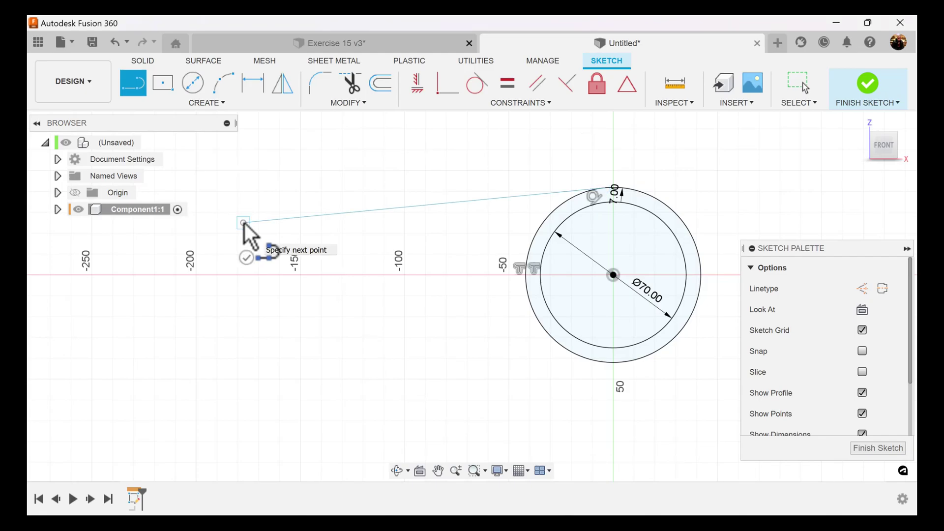
click(244, 274)
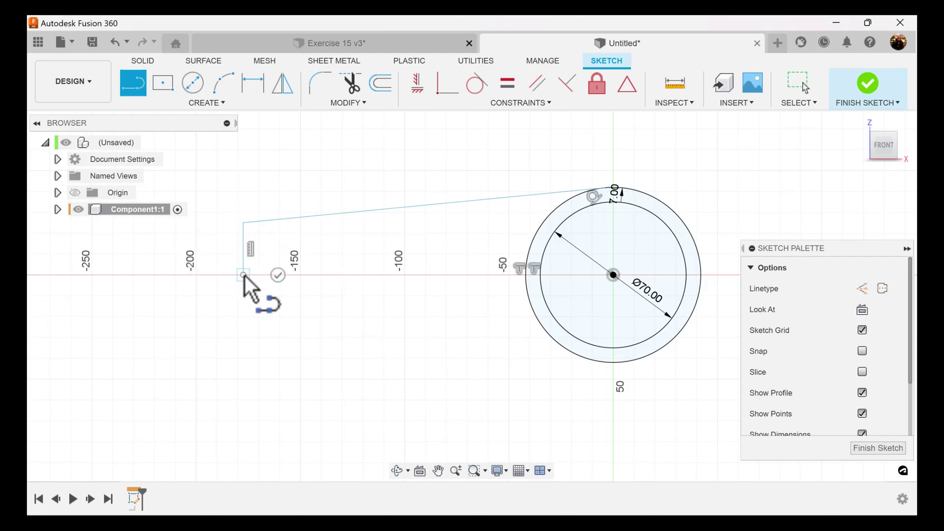
click(698, 275)
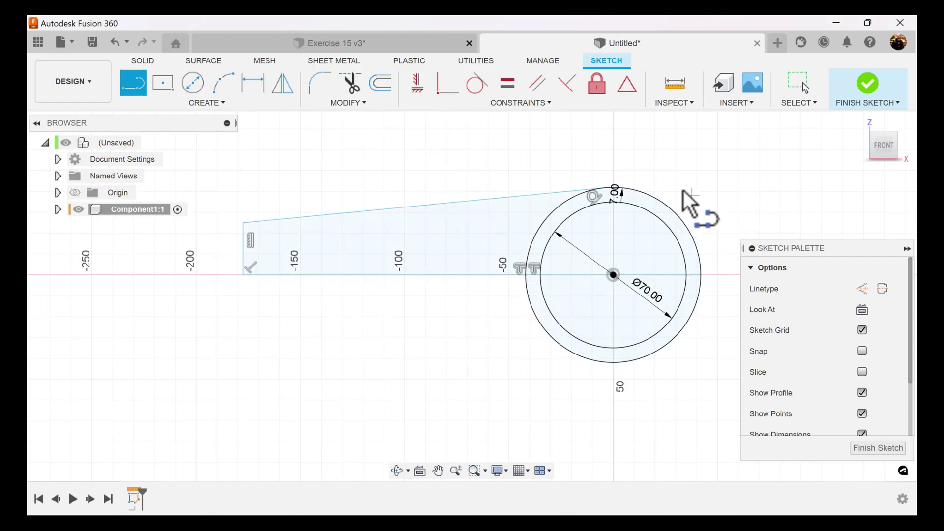
middle_drag(695, 176, 657, 183)
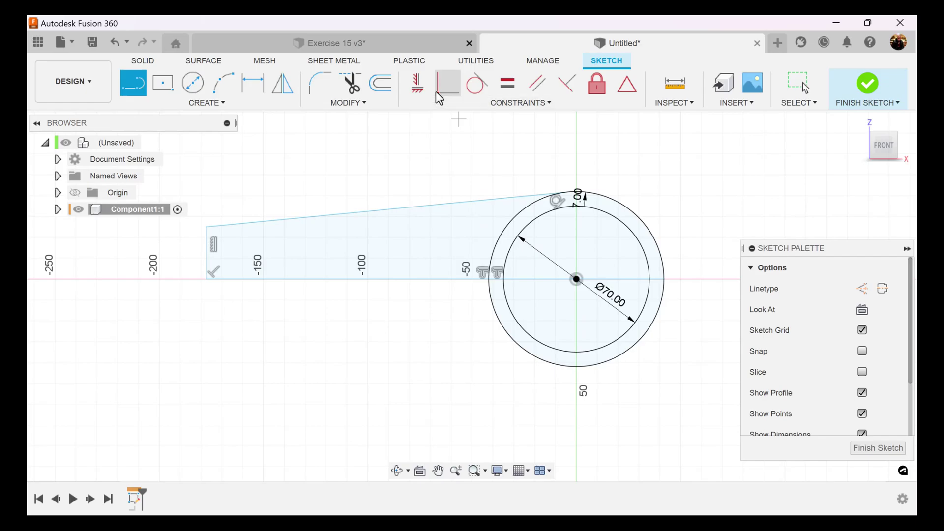
Step: Make the arm's bottom line coincident with the circle centre
click(444, 80)
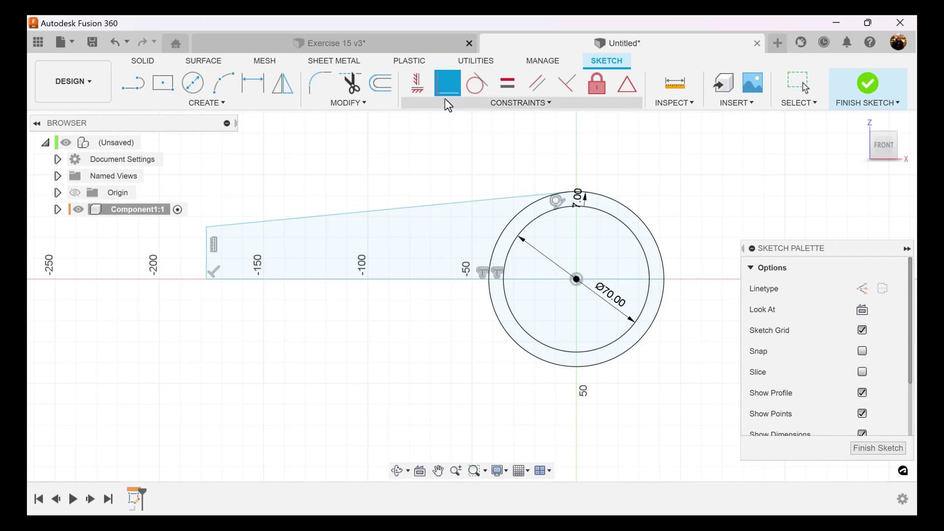
click(449, 278)
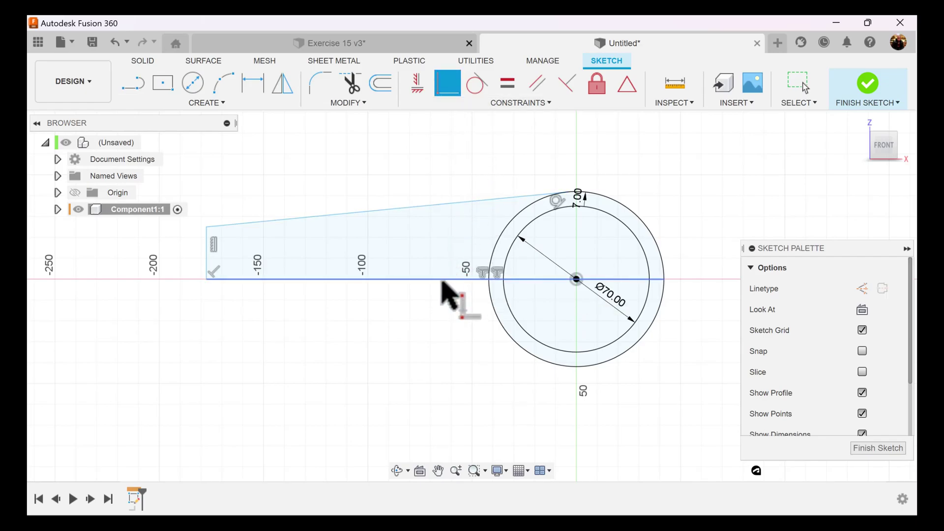
click(575, 280)
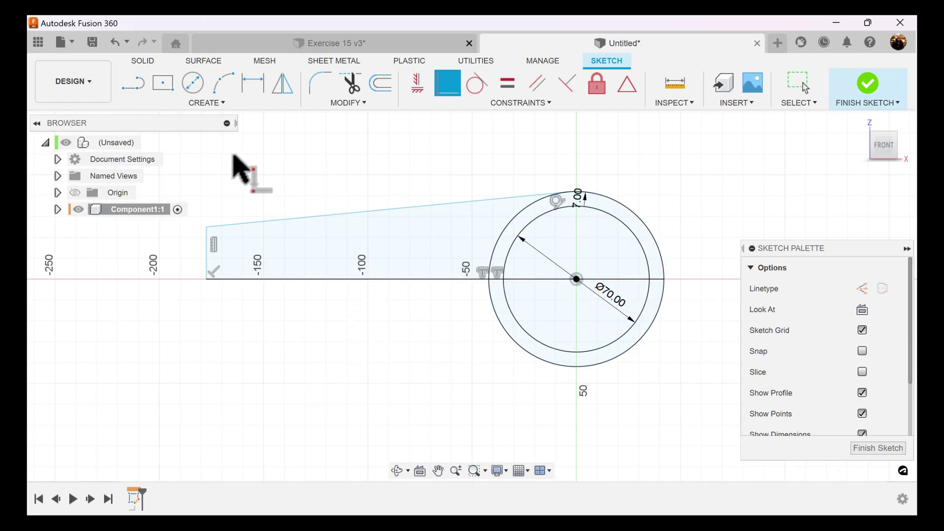
Step: Dimension the angle between the arm's top and bottom lines to 15°
click(253, 85)
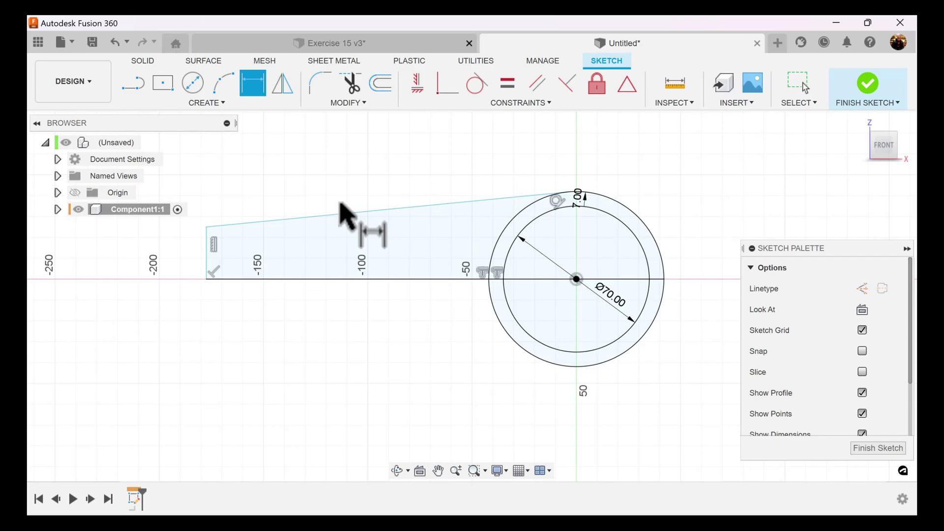
click(339, 221)
click(358, 279)
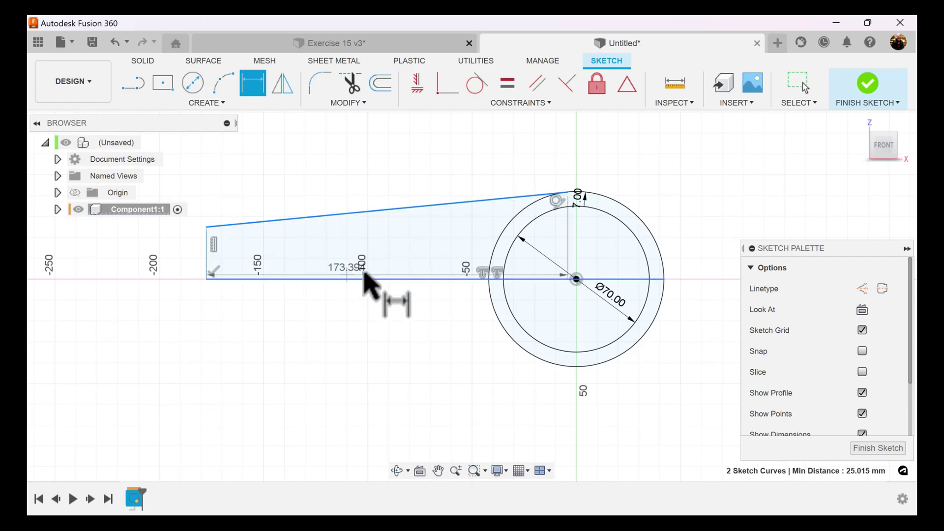
click(308, 240)
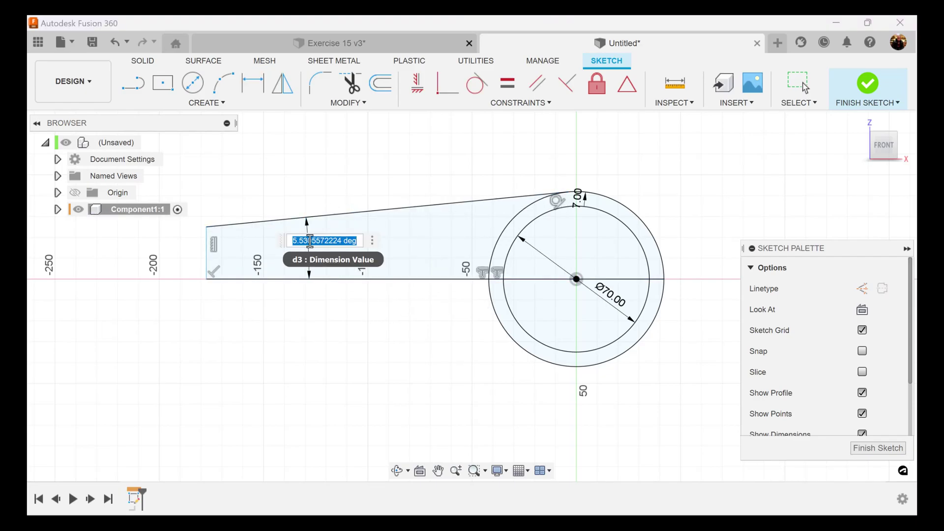
key(Return)
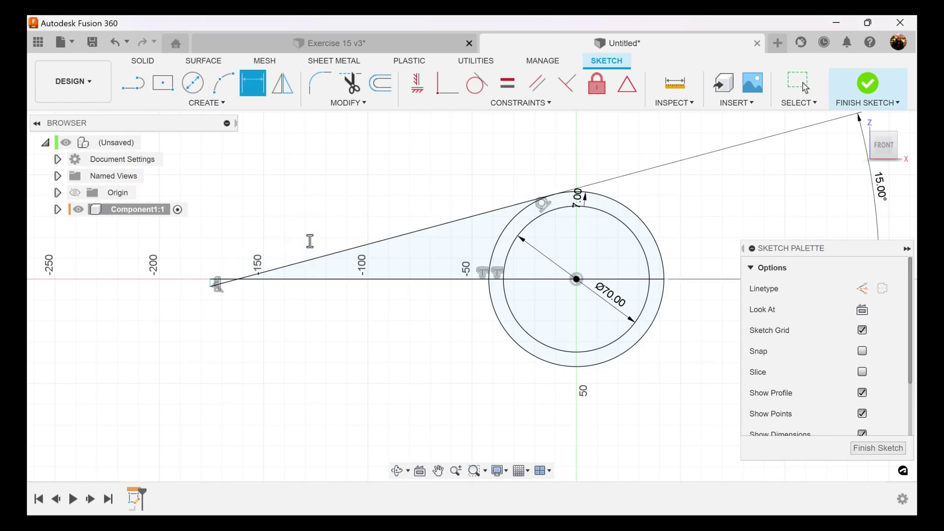
Step: Drag the arm's left endpoint inward to shorten the arm
click(226, 286)
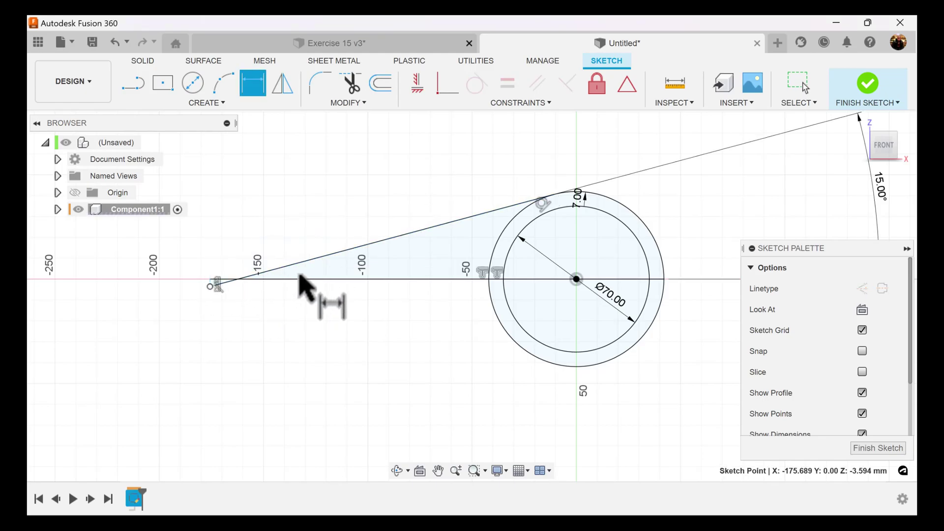
key(Escape)
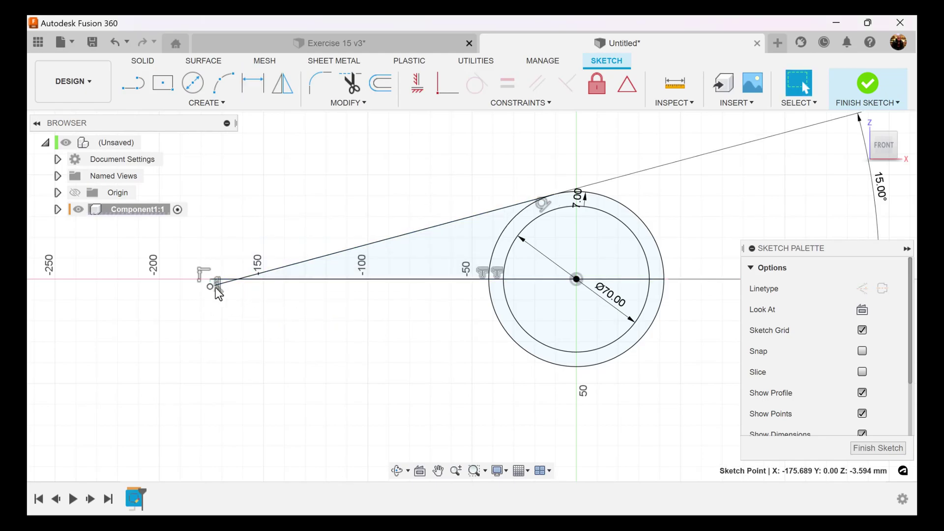
drag(217, 291, 311, 276)
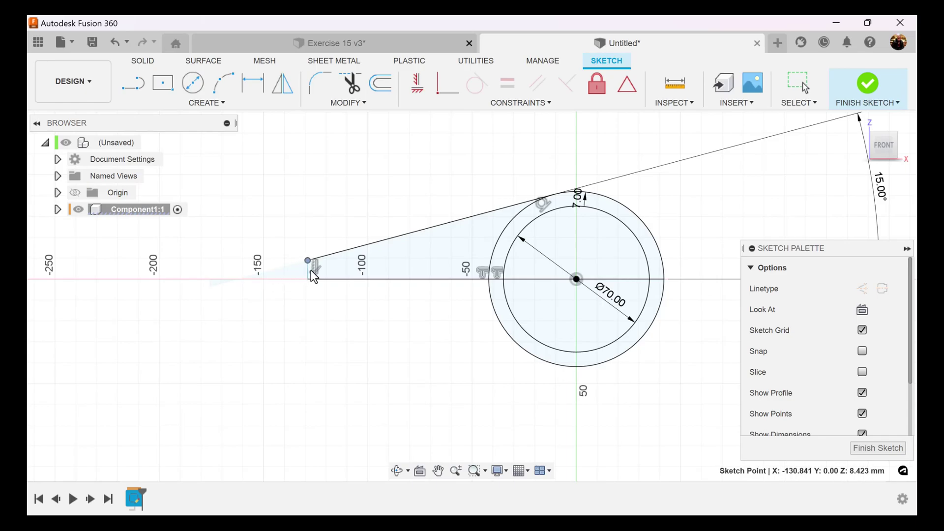
Step: Draw the Ø15 mm pin circle centred on the arm's bottom line near its narrow end
click(193, 84)
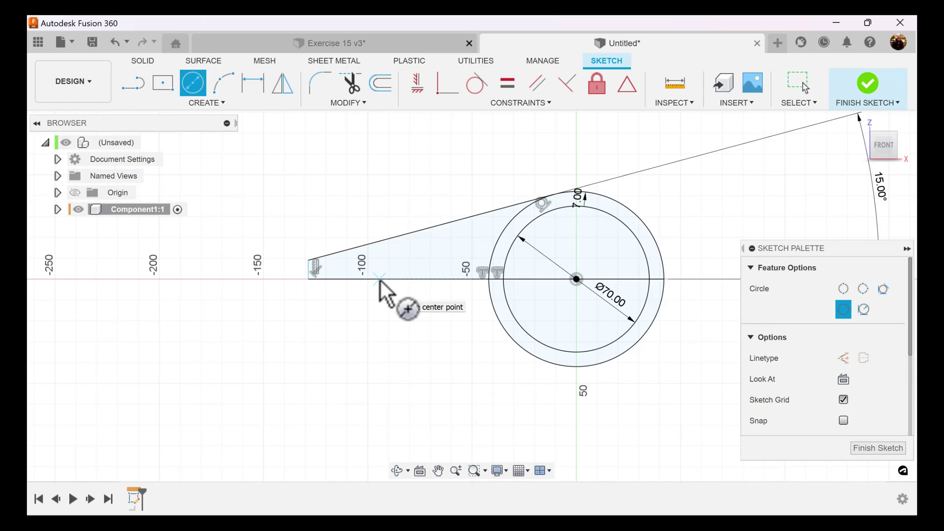
click(380, 280)
text(15)
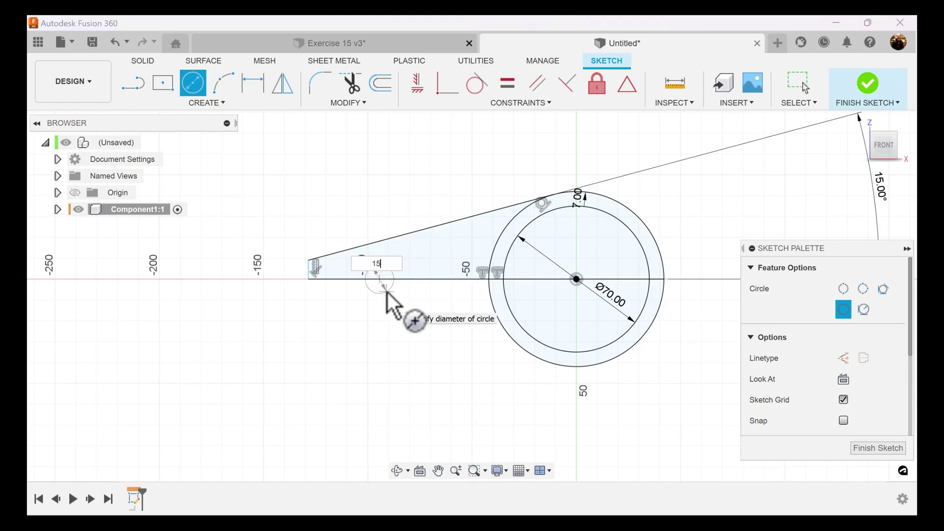
key(Return)
scroll(396, 302, up, 3)
scroll(428, 309, up, 2)
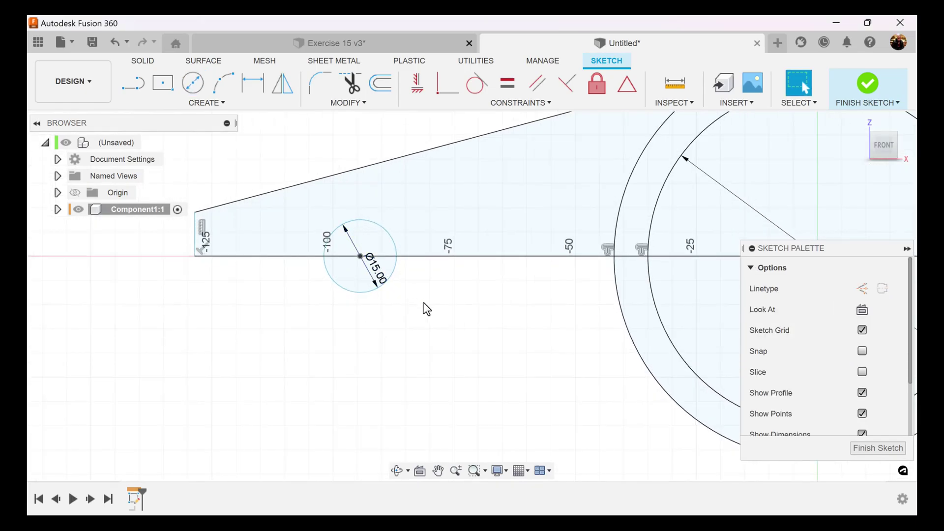
middle_drag(428, 309, 498, 344)
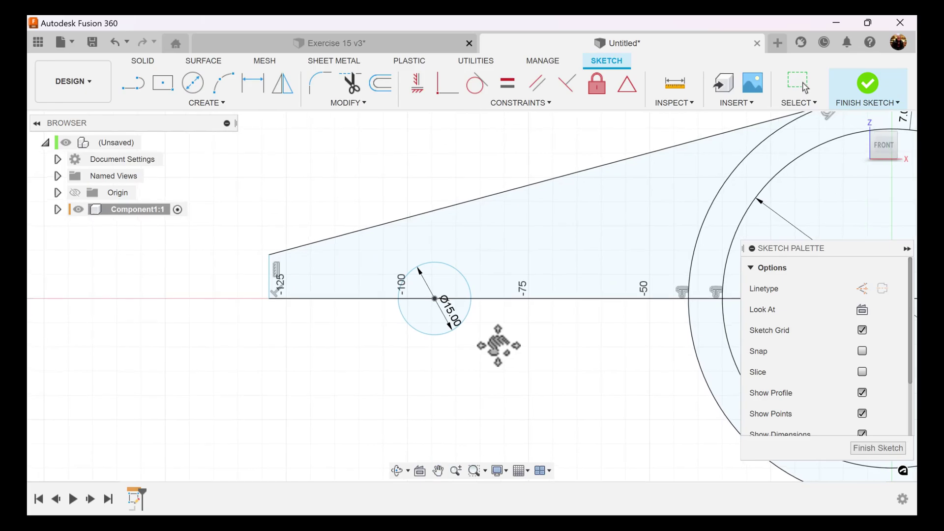
Step: Dimension the pin circle's edge 7 mm from the arm's vertical end edge
click(253, 83)
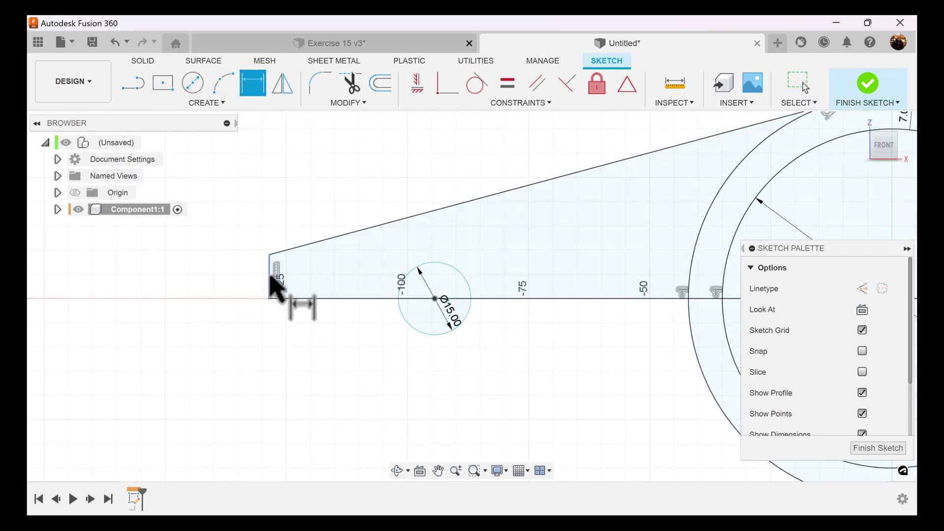
click(269, 285)
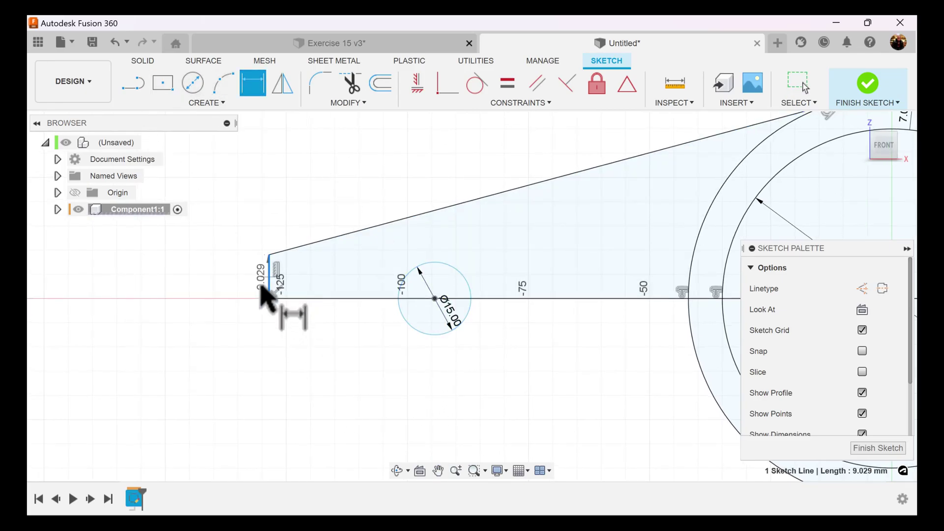
right_click(401, 311)
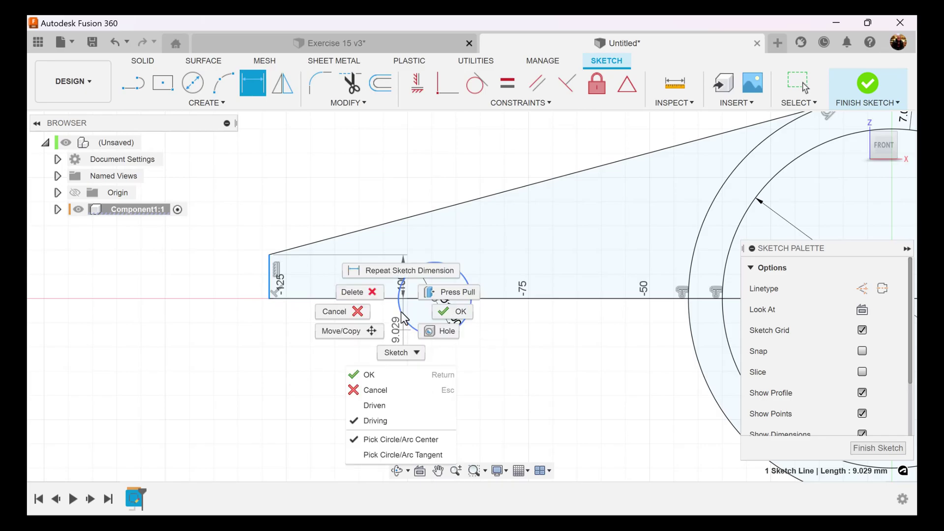
click(416, 455)
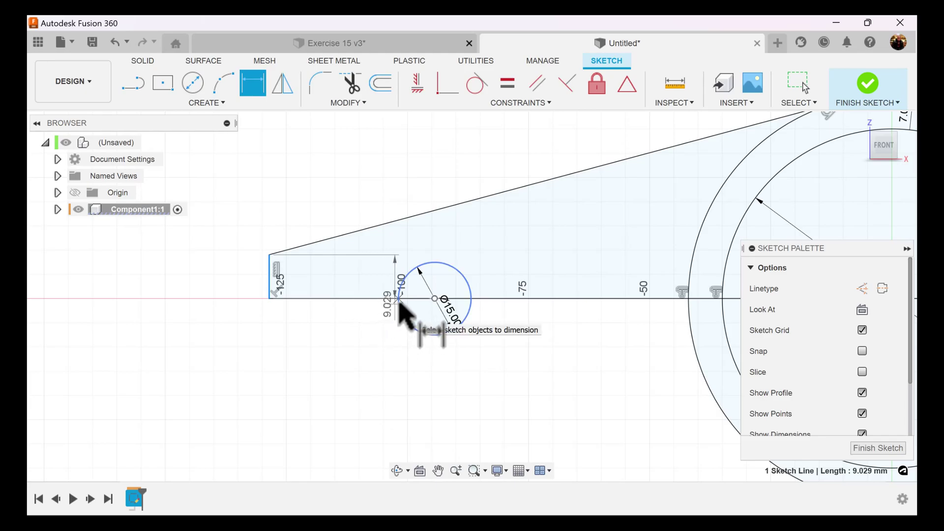
click(374, 338)
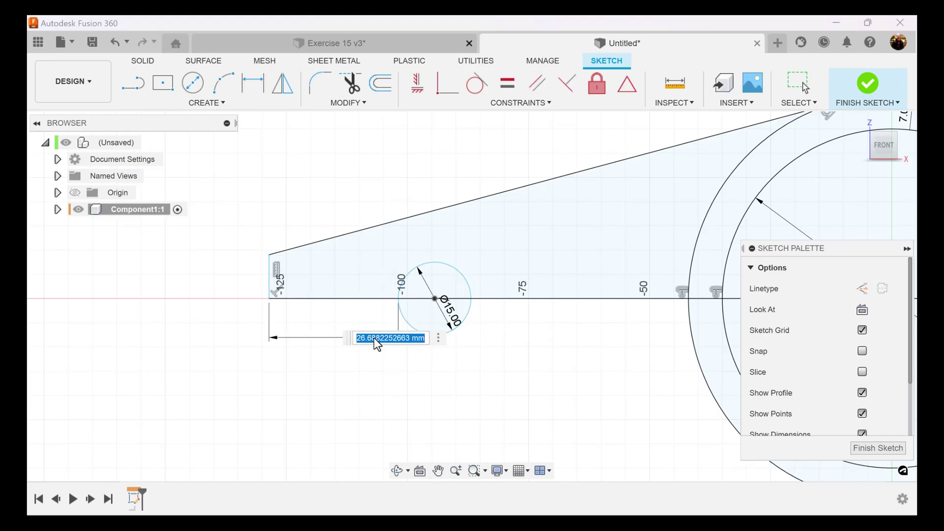
text(7)
key(Return)
scroll(434, 340, down, 2)
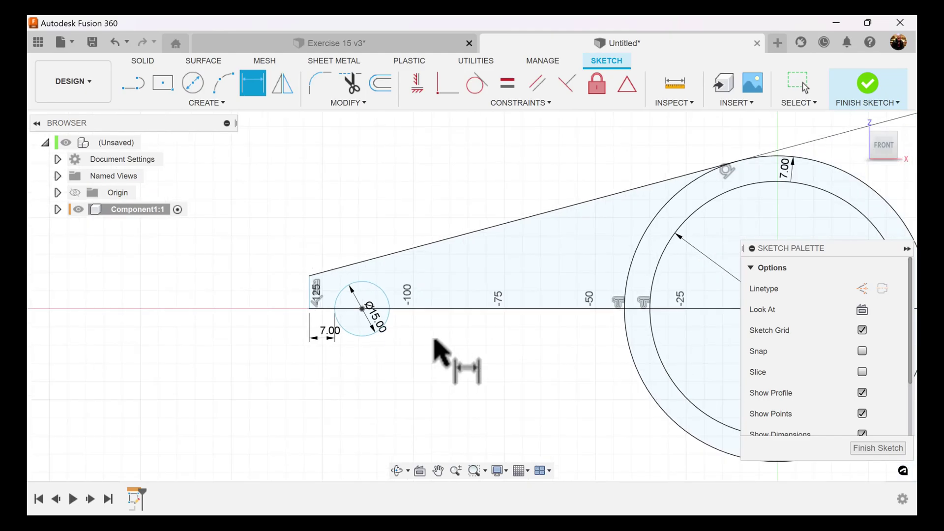
scroll(434, 340, down, 1)
Step: Set the pin circle centre 100 mm from the ring centre
key(Escape)
middle_drag(544, 362, 391, 327)
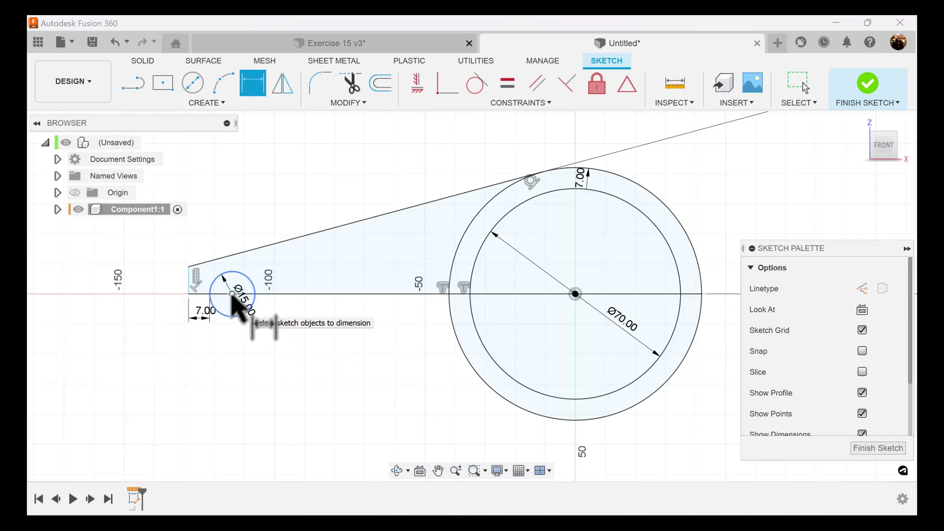
click(231, 294)
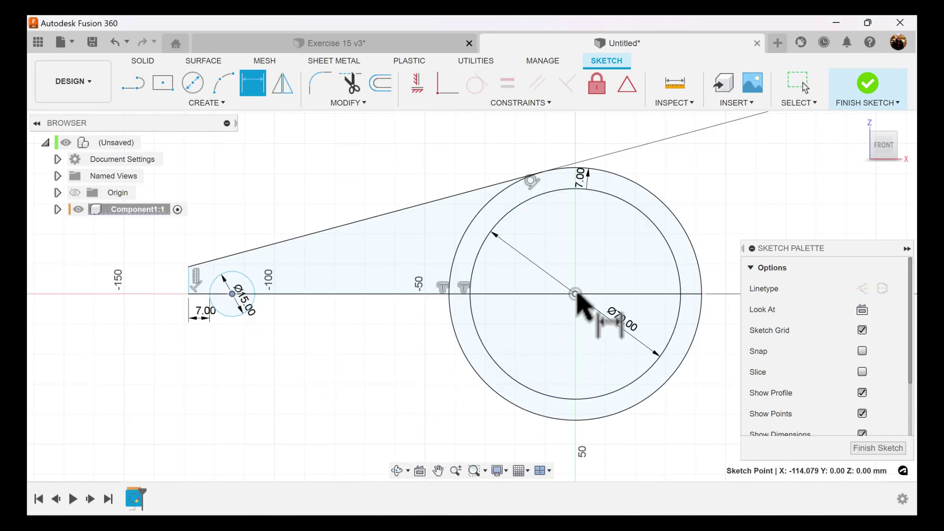
click(576, 294)
click(419, 352)
text(100)
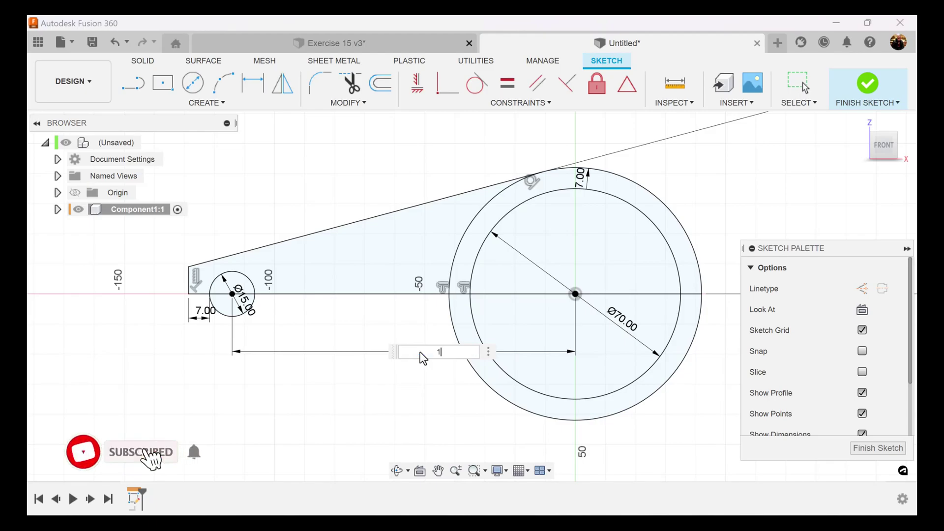
key(Return)
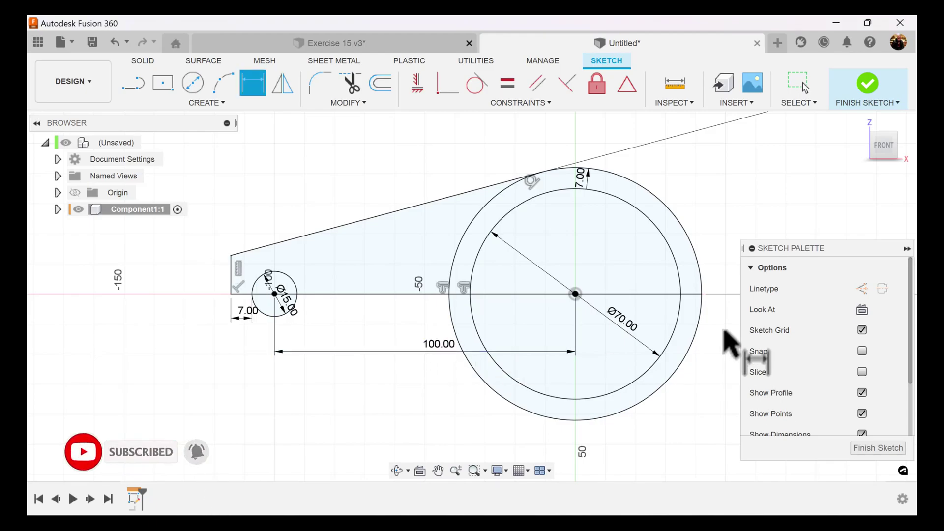
scroll(727, 330, down, 2)
scroll(727, 336, down, 2)
Step: Add the 15° taper and Ø15 diameter dimensions, move the 7.00 label, and finish the sketch
click(737, 300)
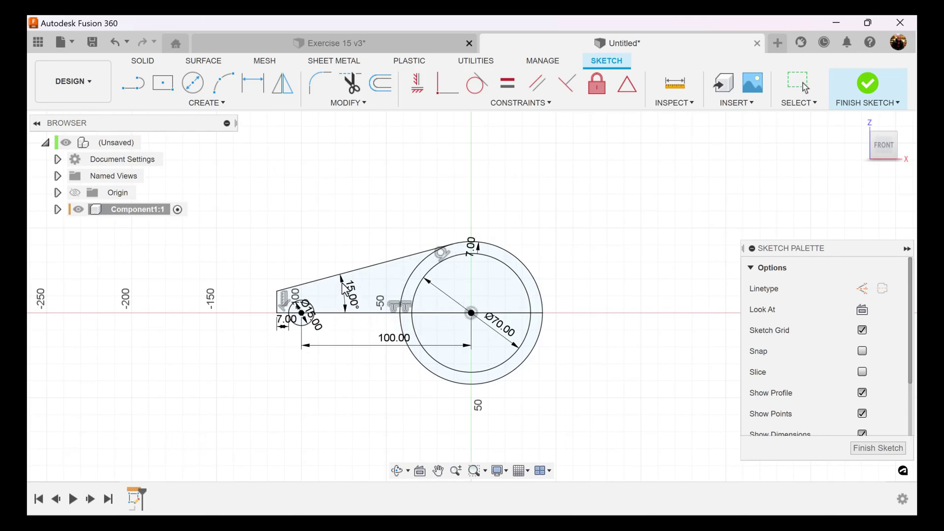
click(343, 293)
scroll(354, 339, up, 3)
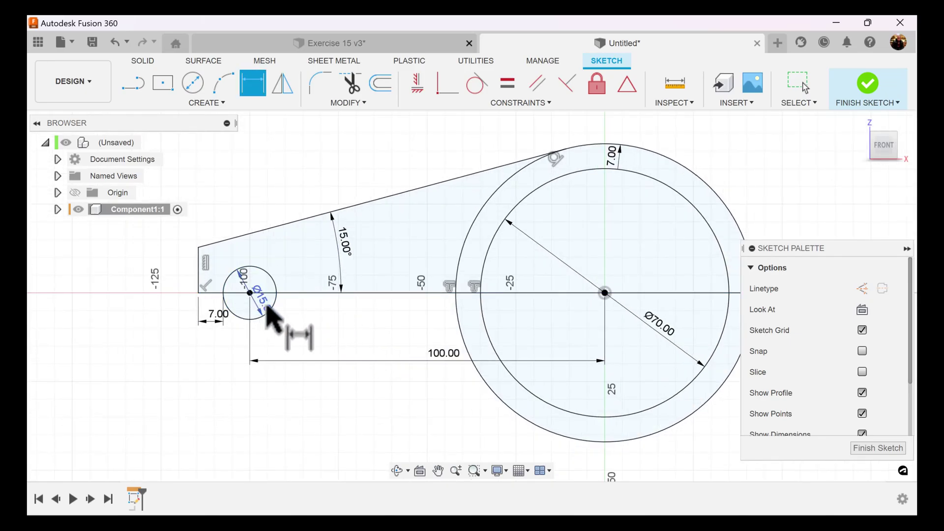
click(286, 336)
key(Escape)
key(d)
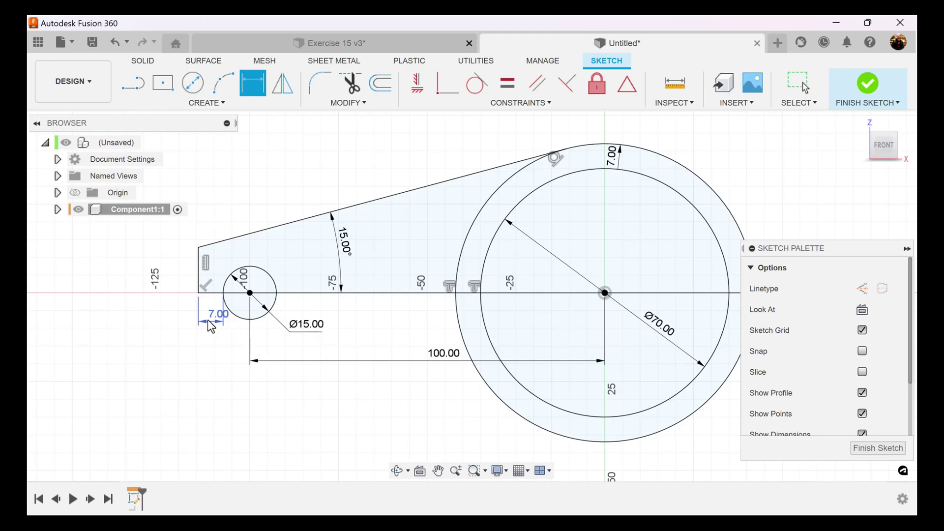
key(Escape)
drag(218, 313, 177, 328)
key(d)
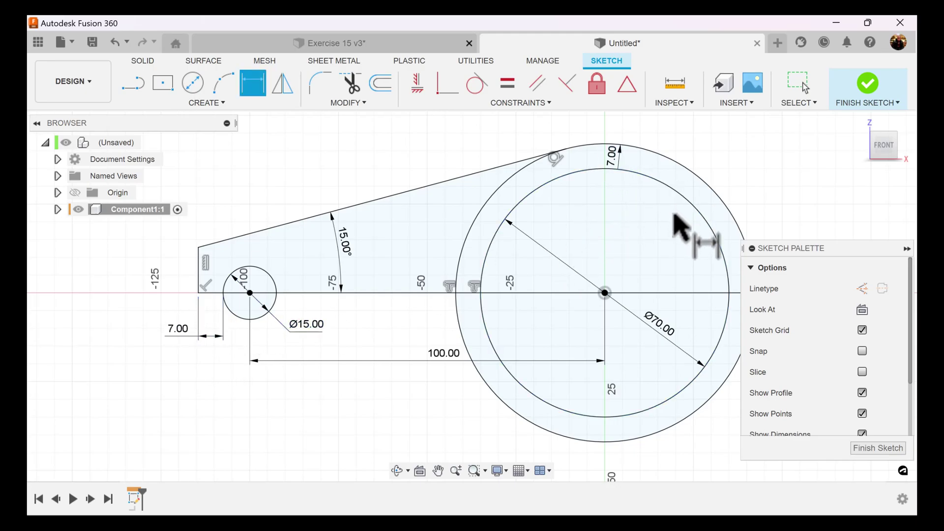
scroll(674, 222, down, 1)
click(877, 448)
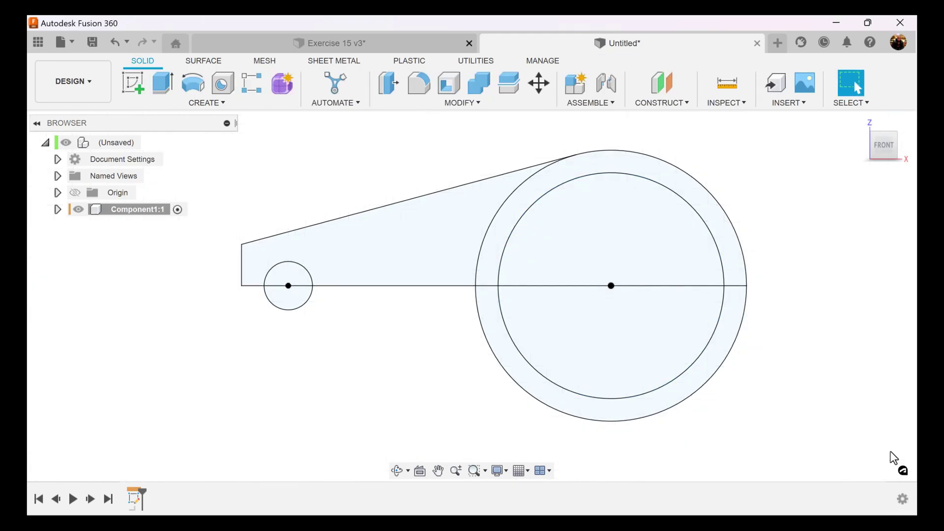
Step: Extrude the ring, arm and pin-circle profiles symmetrically to a 70 mm total thickness
click(163, 82)
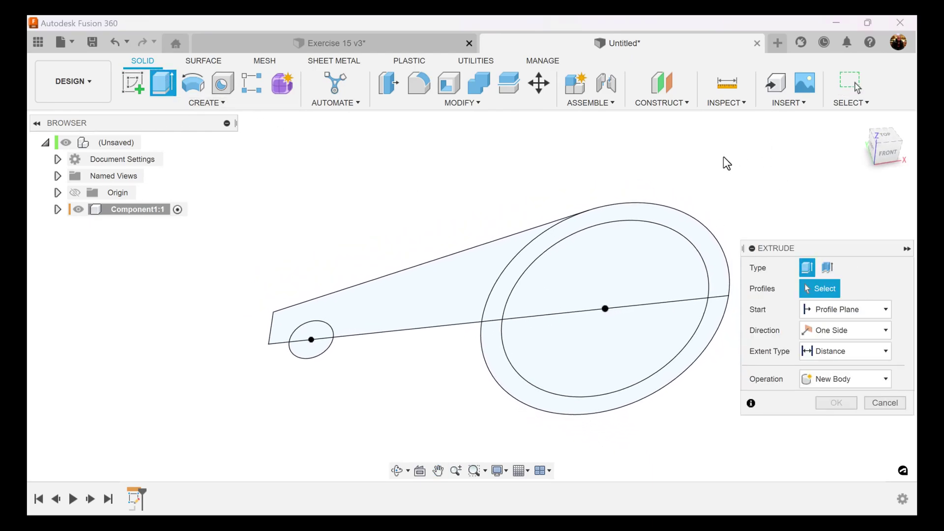
click(670, 267)
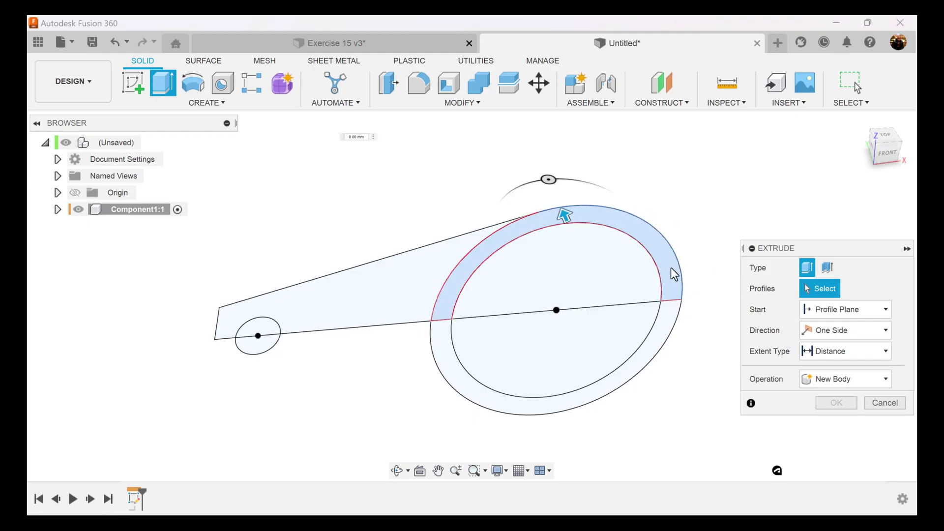
click(361, 276)
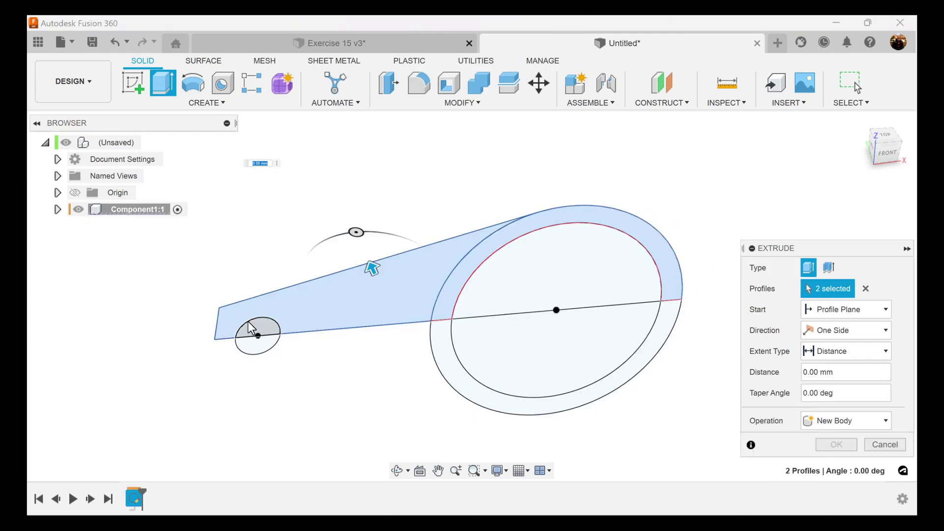
click(258, 332)
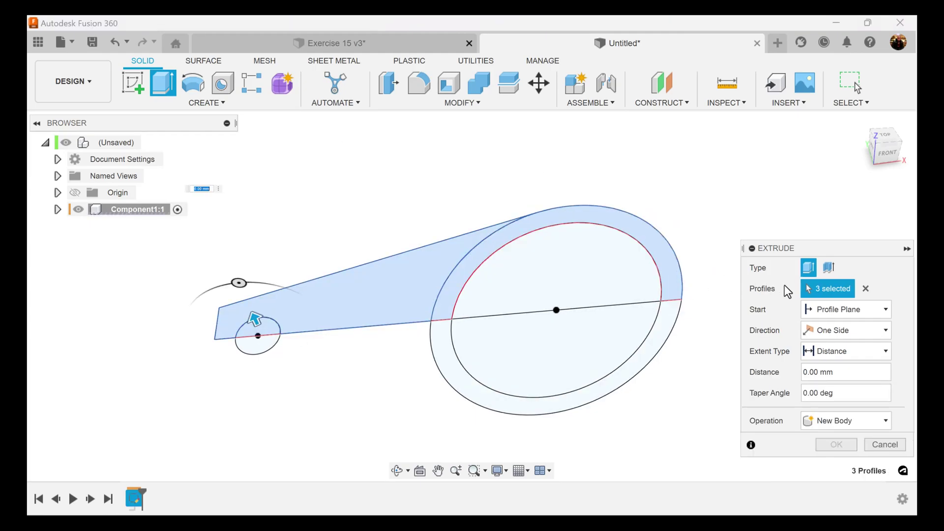
click(850, 325)
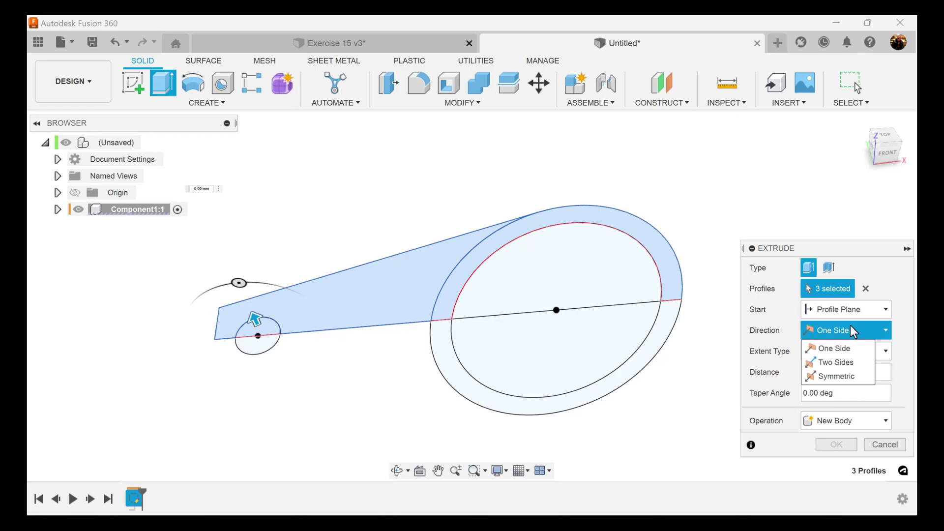
click(855, 372)
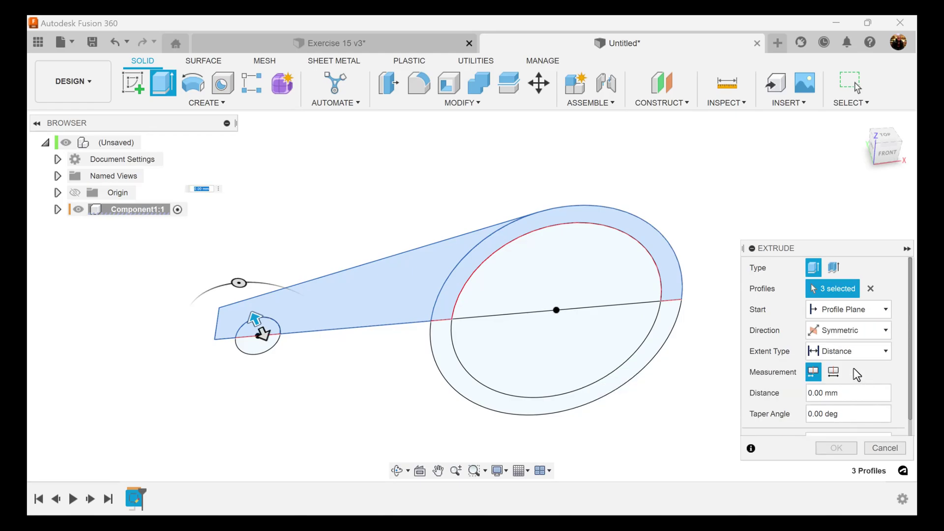
click(831, 373)
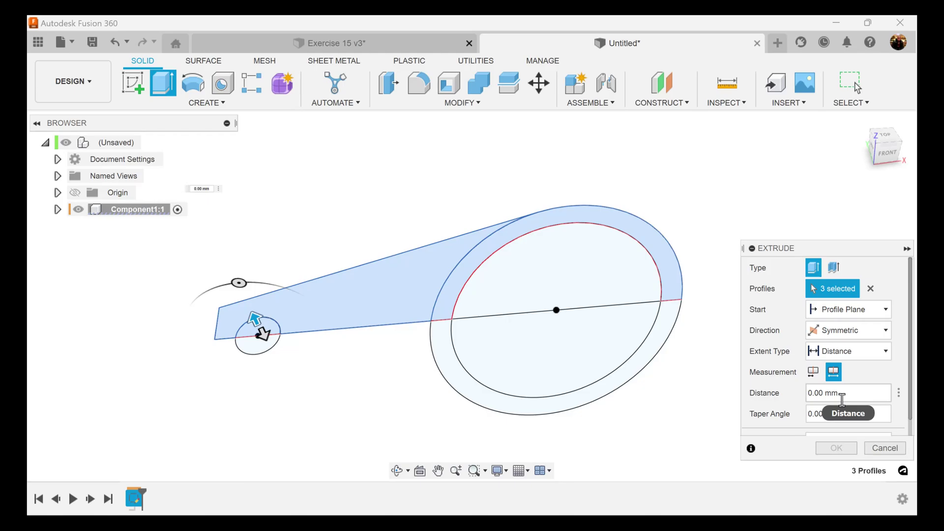
click(807, 392)
text(70)
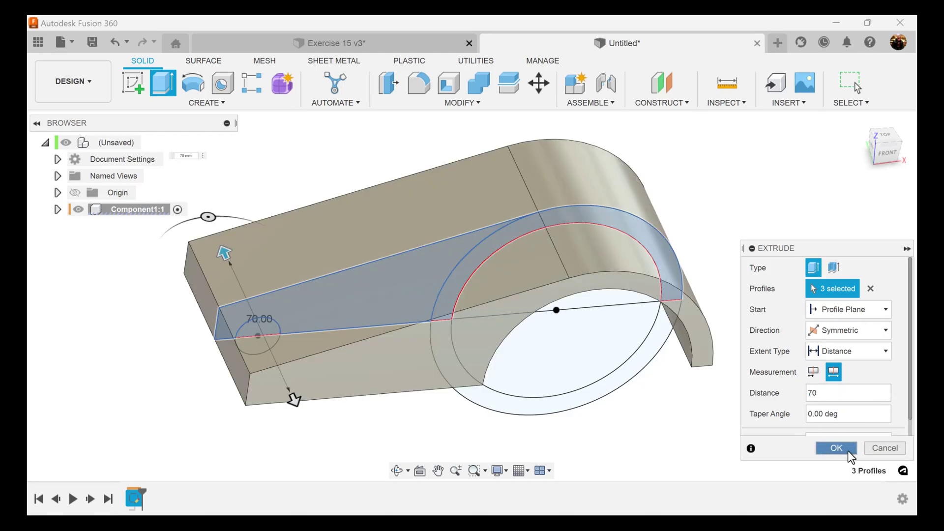
click(847, 449)
shift+middle_drag(660, 331, 696, 337)
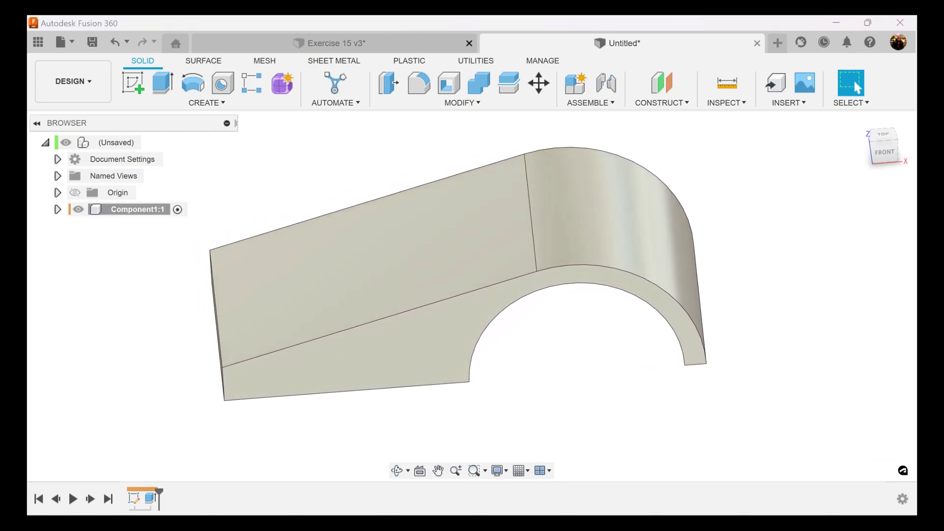
Step: Start a new sketch on the solid's top face from the top view
click(882, 134)
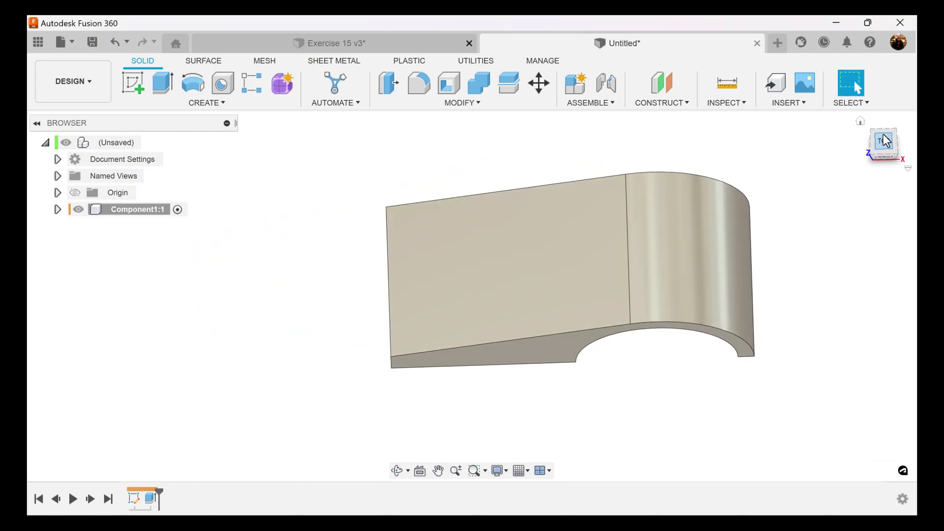
drag(836, 281, 787, 286)
click(132, 83)
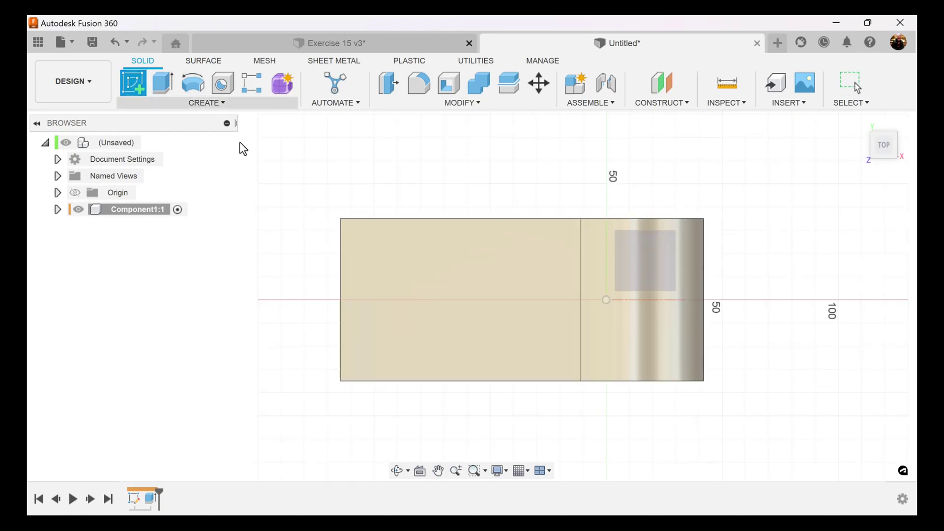
click(644, 282)
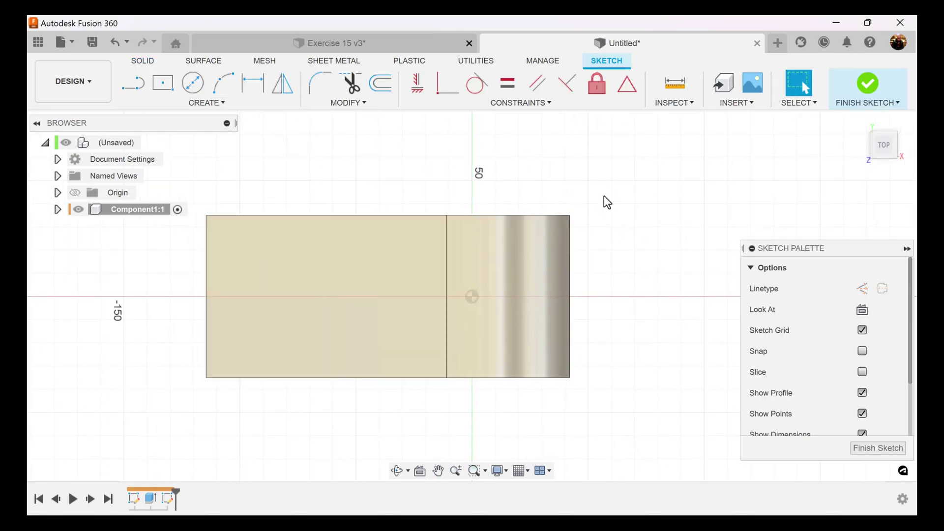
mouse_move(604, 203)
middle_down()
mouse_move(683, 203)
mouse_move(693, 188)
middle_up()
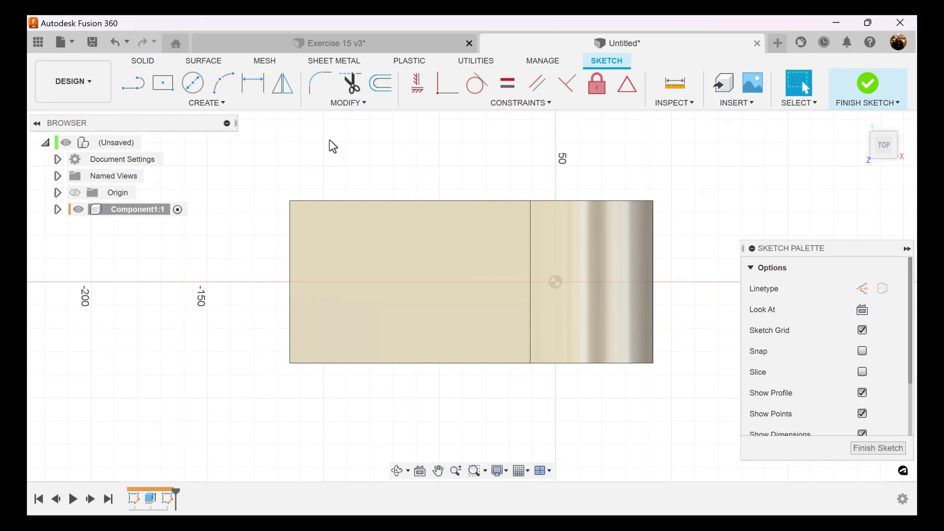
Step: Draw a closed tapered outline with a rounded left end between the face's right corners
click(132, 87)
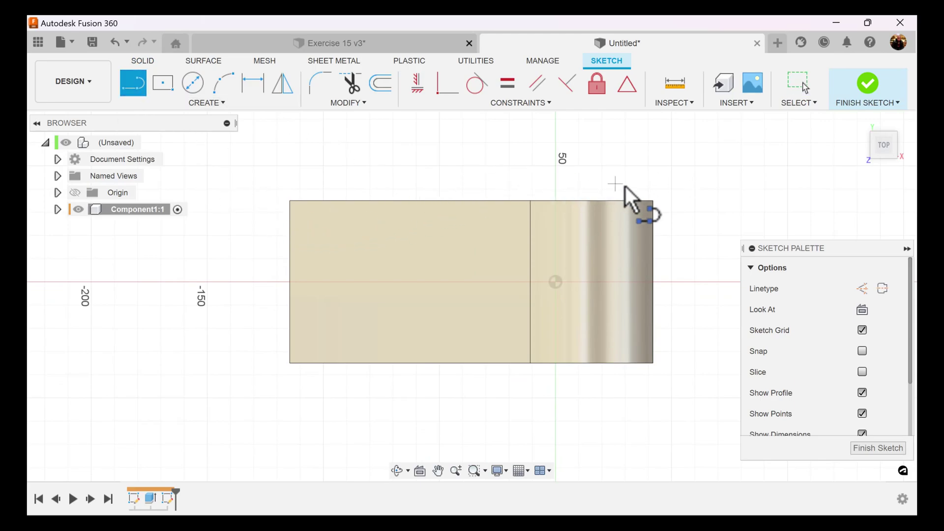
click(653, 201)
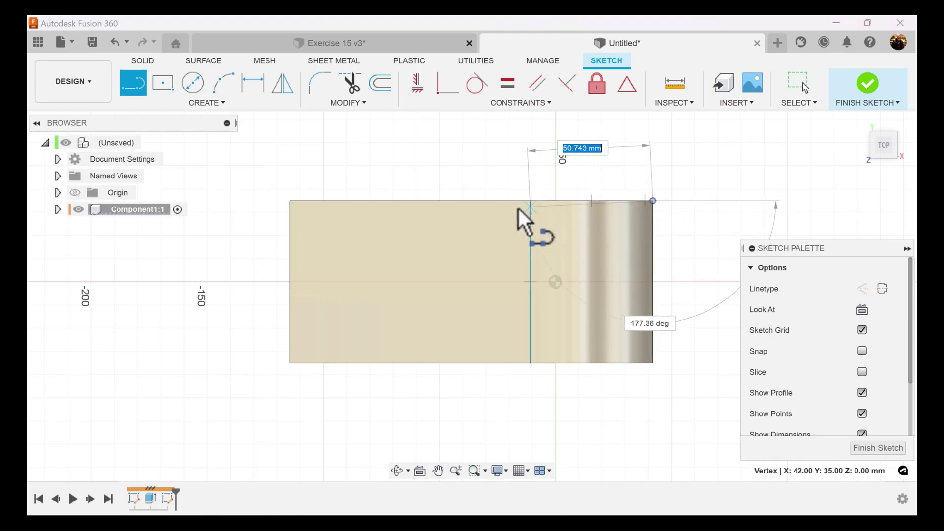
click(383, 233)
drag(384, 233, 346, 301)
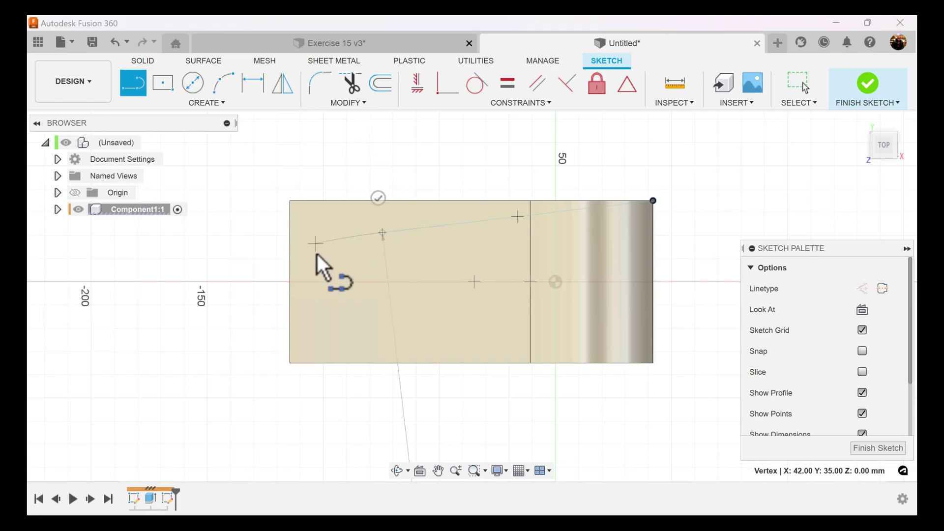
click(384, 322)
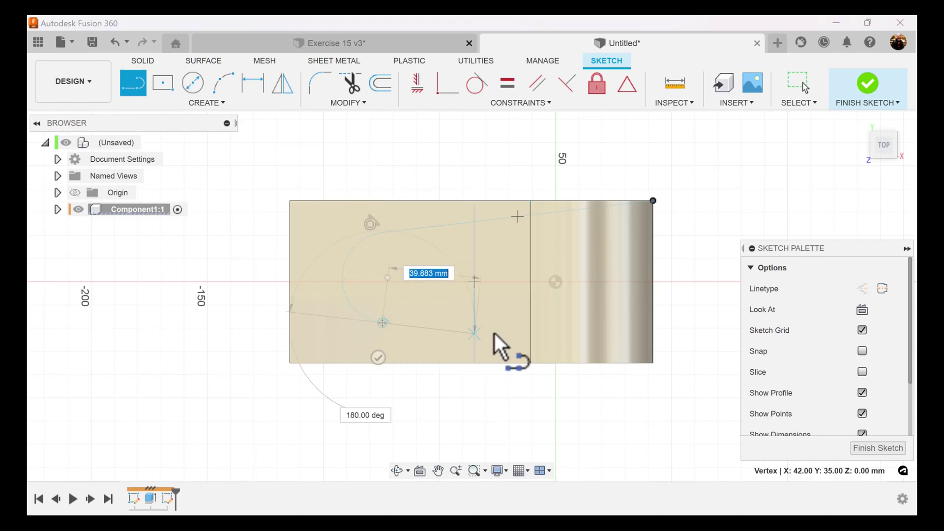
click(652, 362)
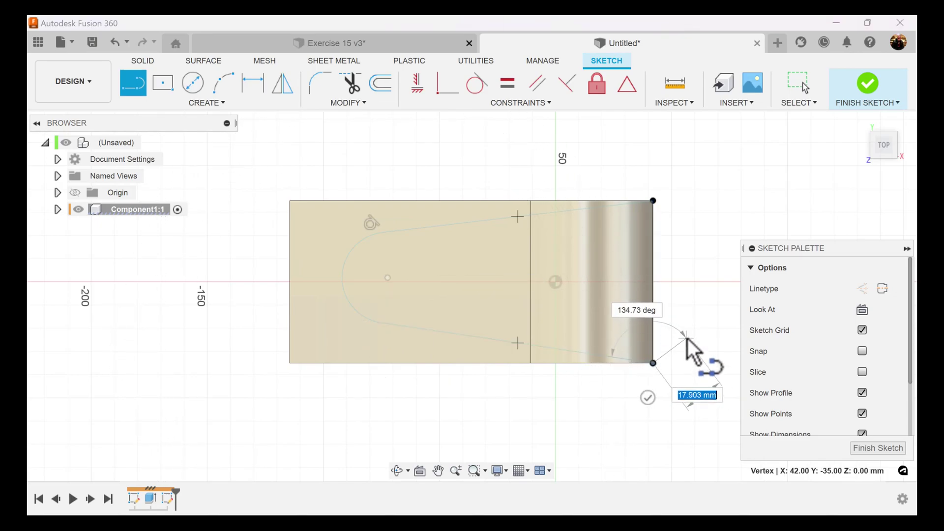
click(653, 201)
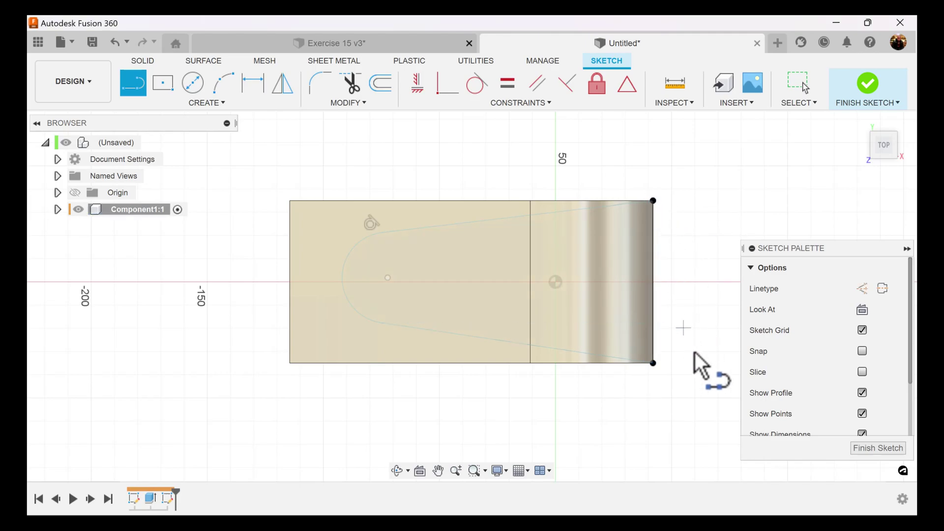
middle_drag(706, 361, 663, 364)
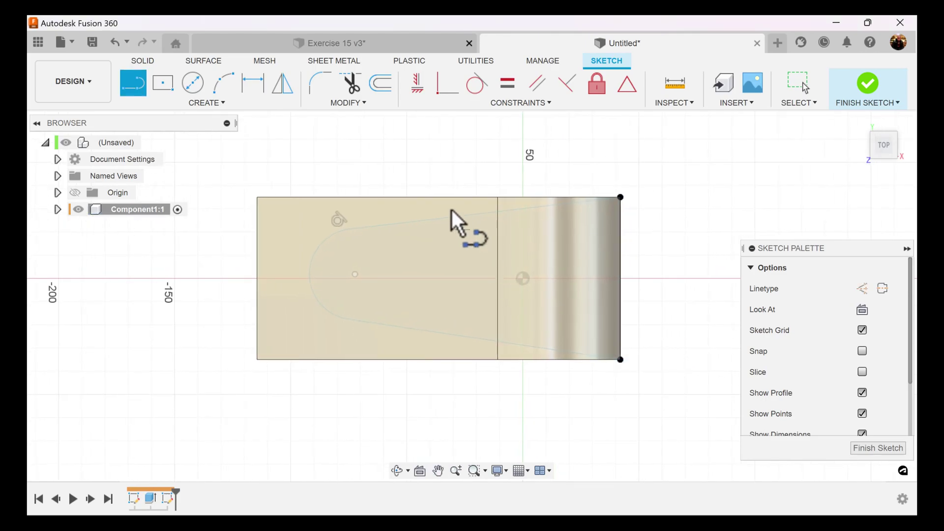
Step: Make the rounded arc end tangent to the upper and lower slanted lines
click(484, 86)
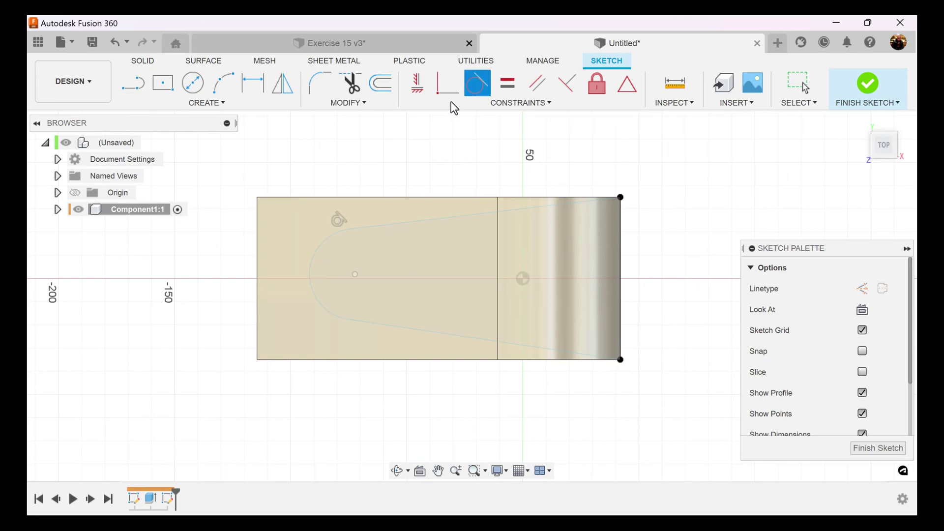
click(310, 270)
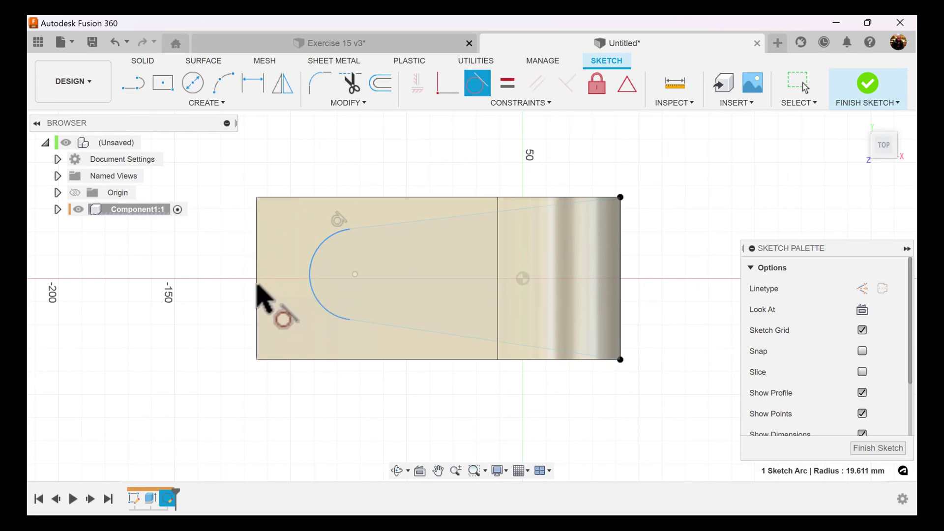
click(257, 295)
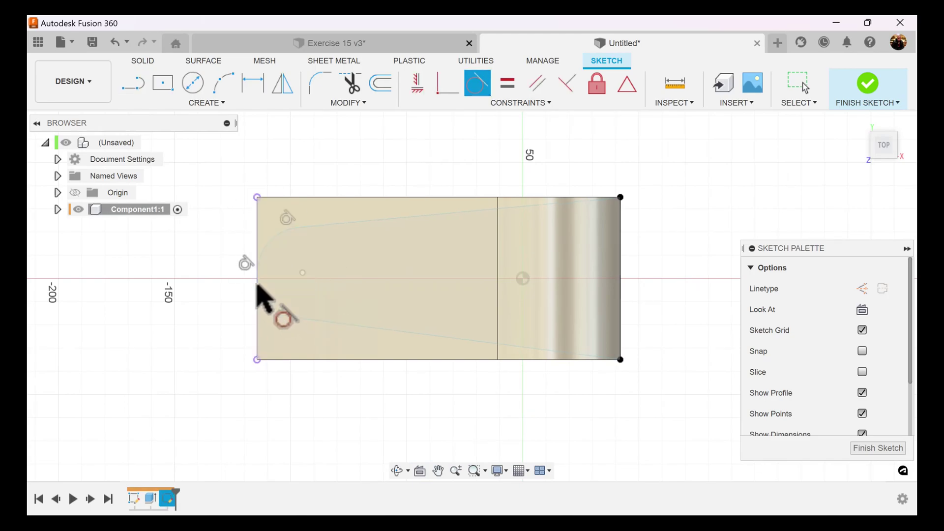
click(319, 322)
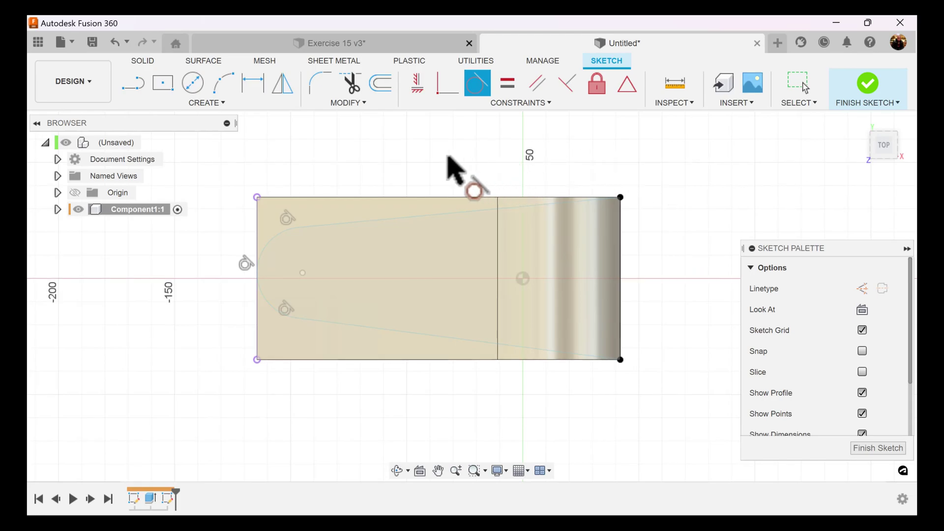
Step: Show Sketch1 from the browser's Sketches folder and orbit to an oblique view
click(58, 209)
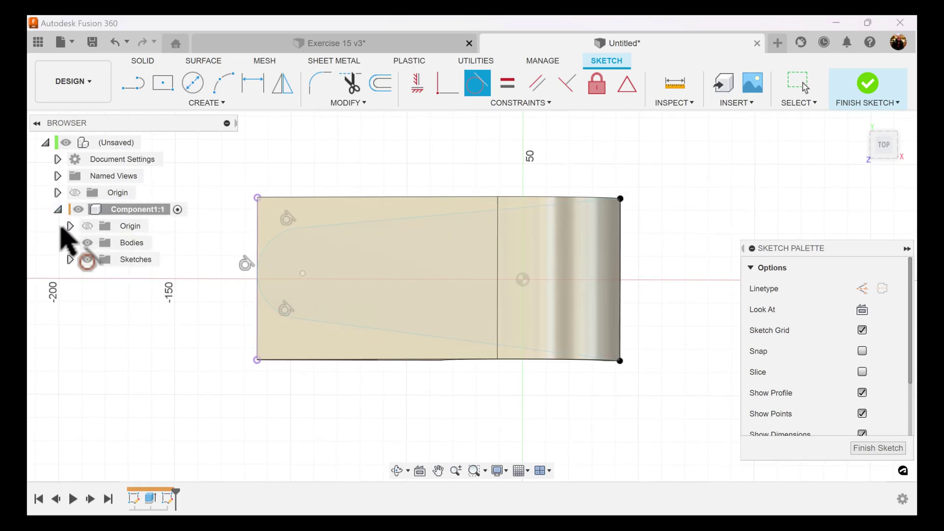
click(70, 259)
click(100, 277)
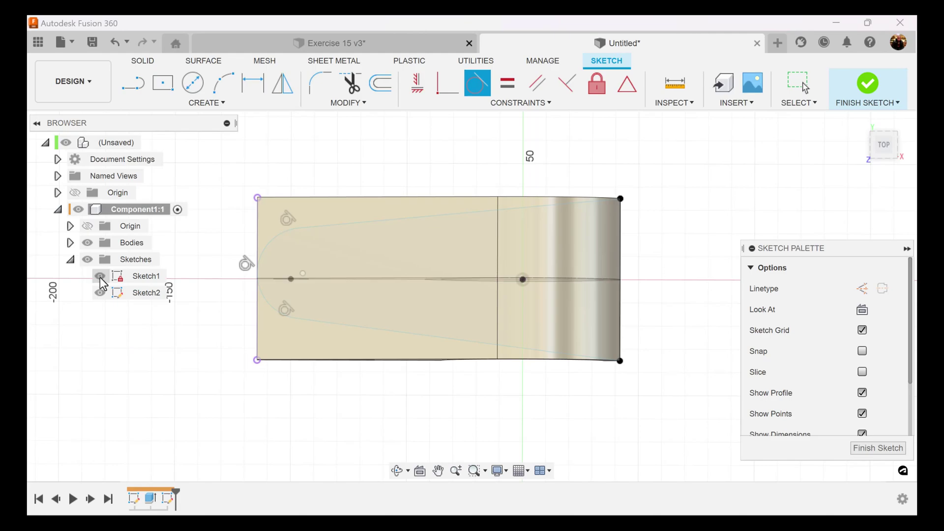
shift+middle_drag(401, 410, 319, 317)
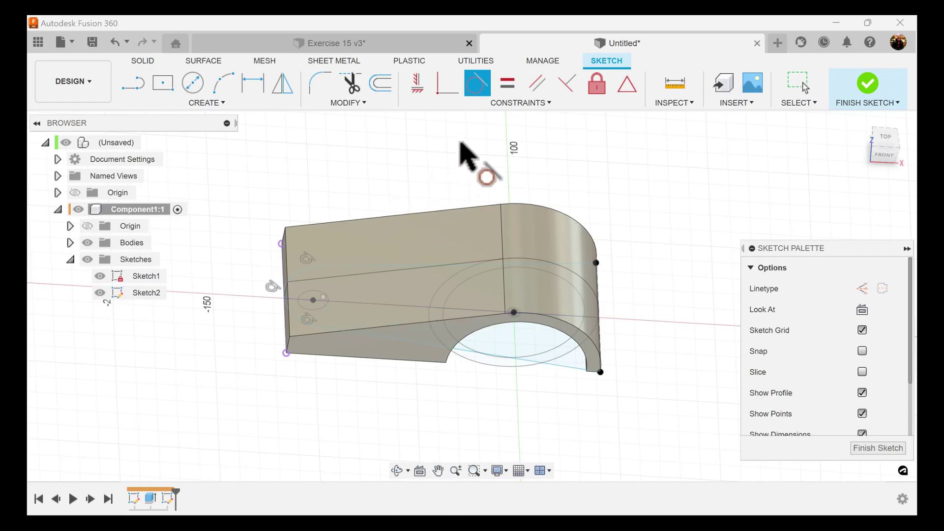
Step: Make the outline's arc centre coincident with Sketch1's point, then hide Sketch1
click(449, 82)
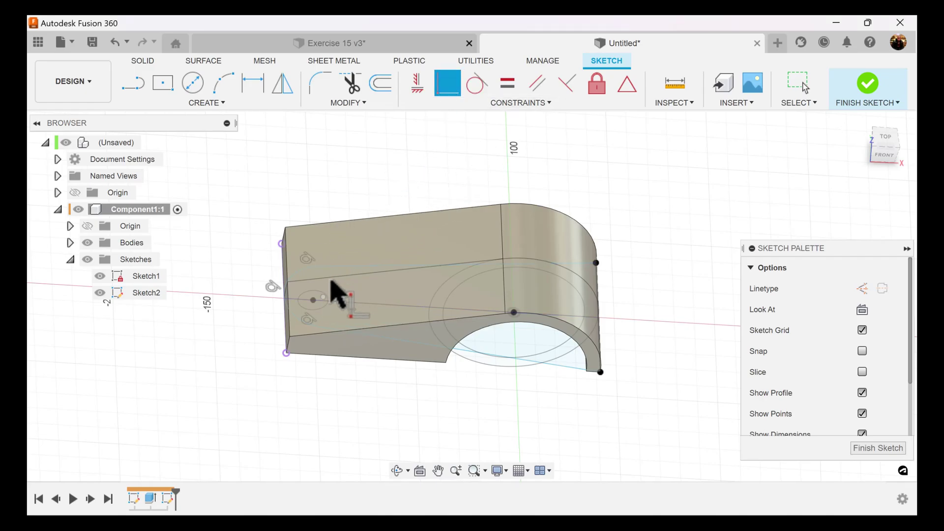
click(313, 299)
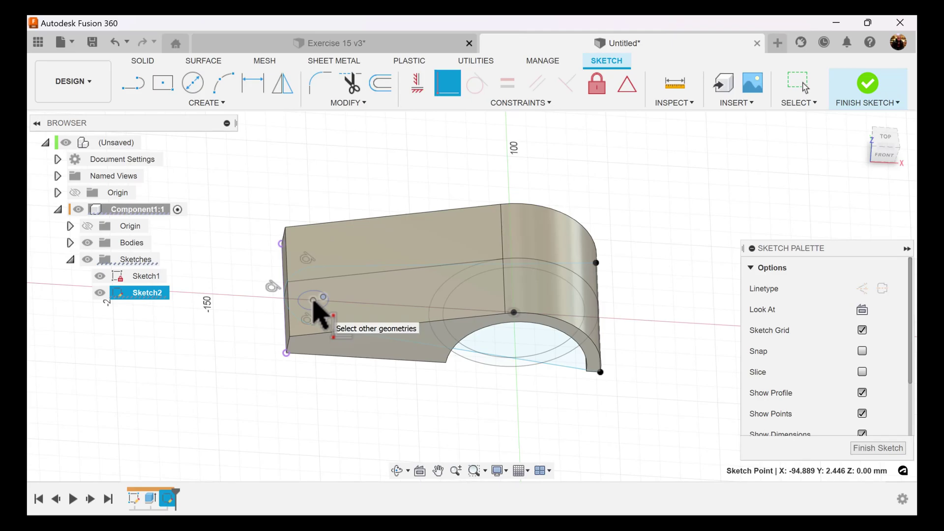
scroll(312, 303, up, 1)
scroll(314, 303, up, 2)
click(314, 298)
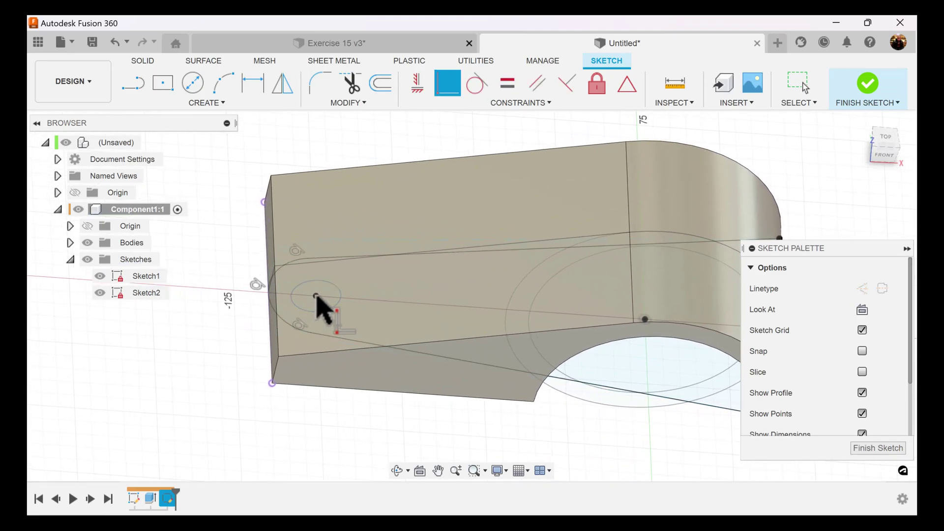
scroll(502, 395, down, 1)
shift+middle_drag(502, 395, 642, 376)
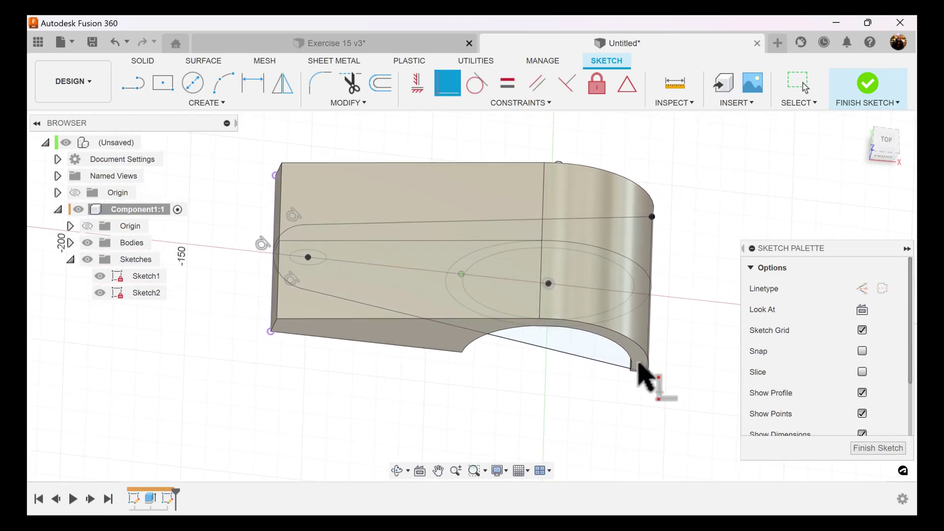
click(101, 276)
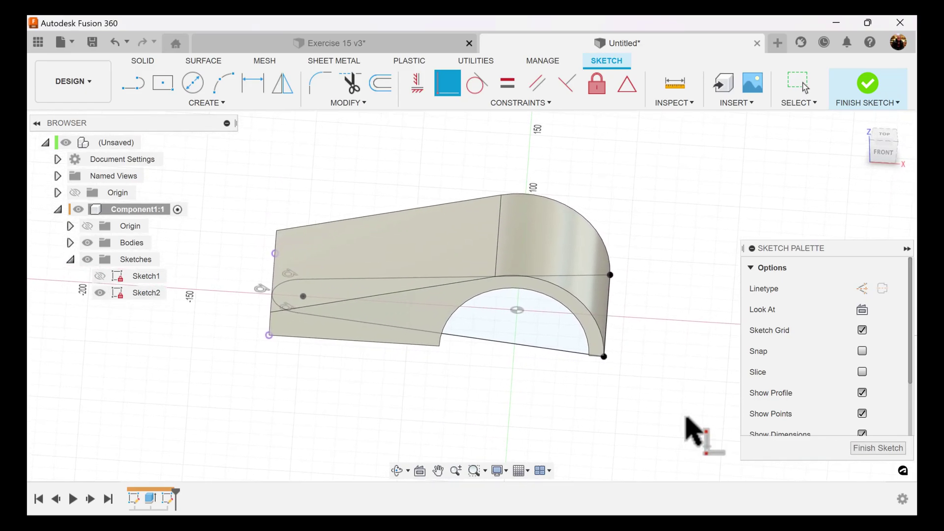
Step: Finish the outline sketch and start a symmetric extrusion of its profile
click(890, 452)
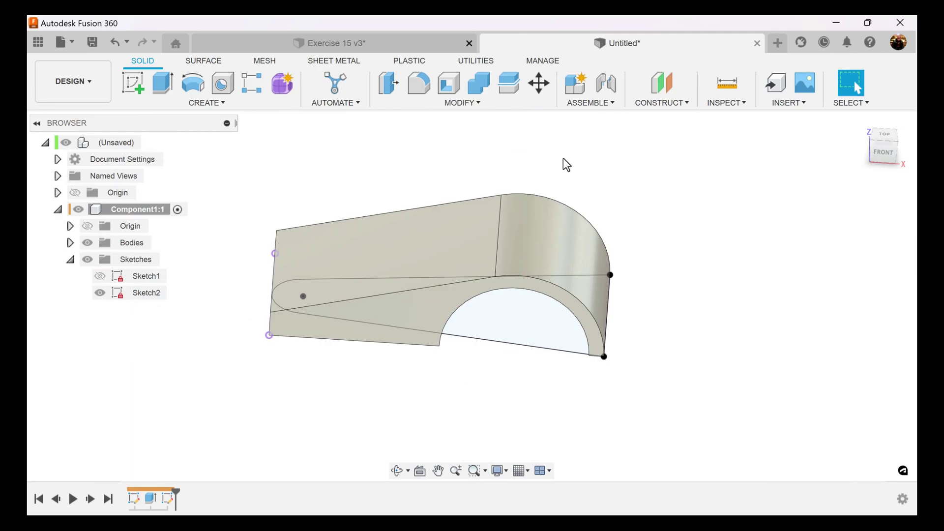
click(162, 84)
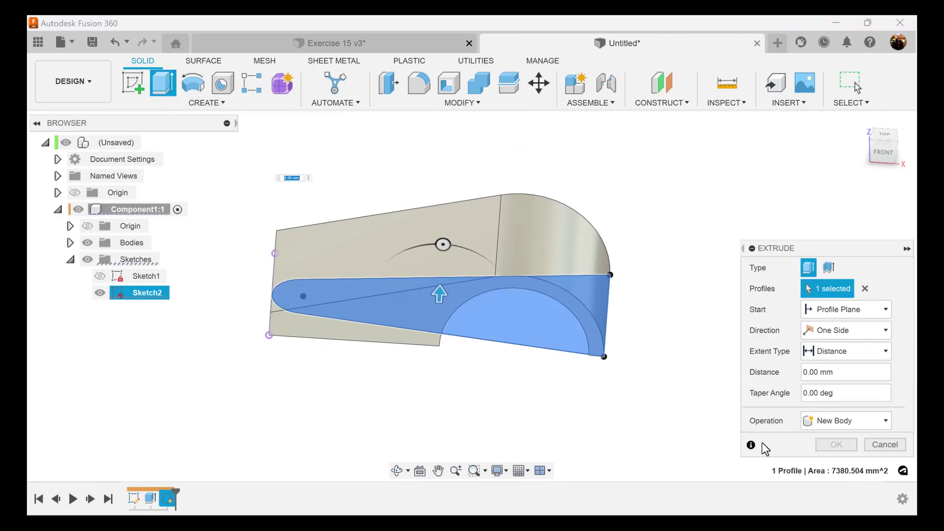
click(852, 351)
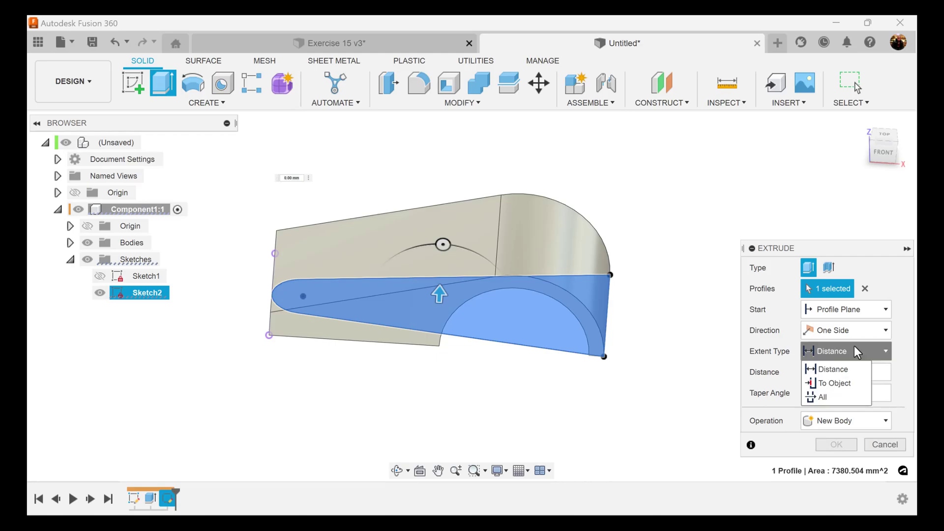
click(849, 394)
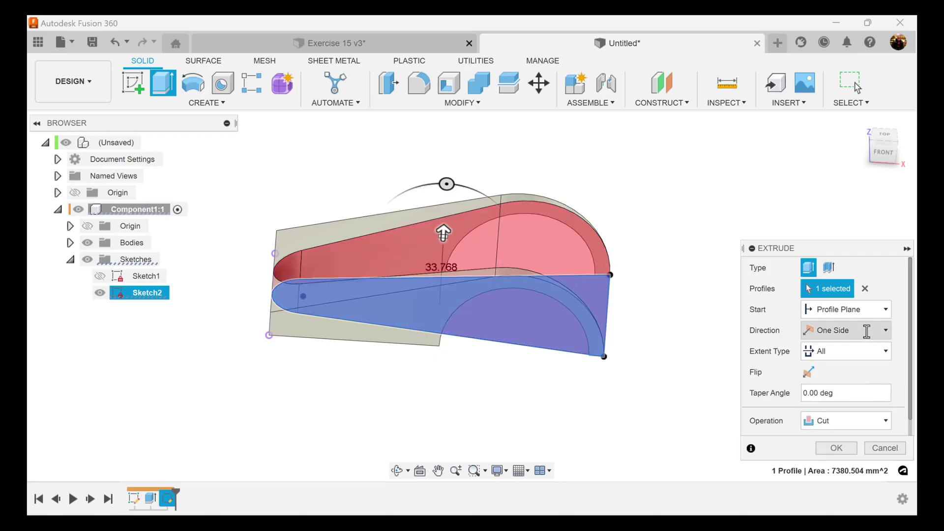
click(866, 330)
click(839, 377)
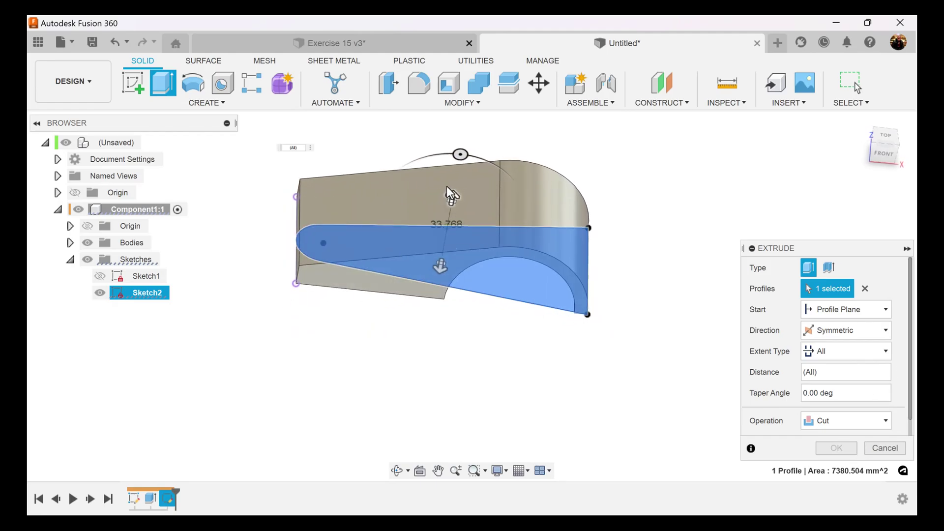
Step: Set the symmetric extrusion to 68.019 mm with the Intersect operation and confirm
middle_drag(446, 194, 452, 195)
mouse_move(452, 195)
mouse_down()
mouse_move(455, 151)
mouse_move(517, 157)
mouse_up()
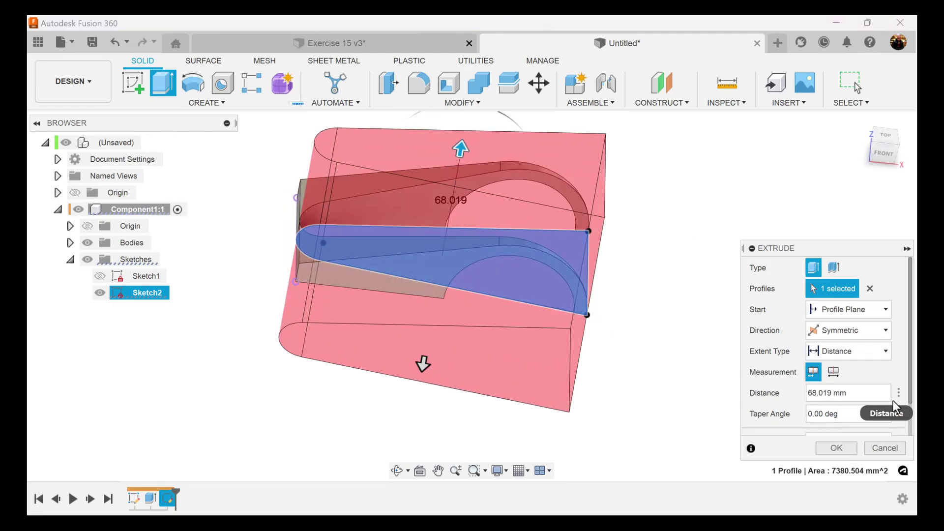
scroll(893, 398, down, 1)
click(871, 403)
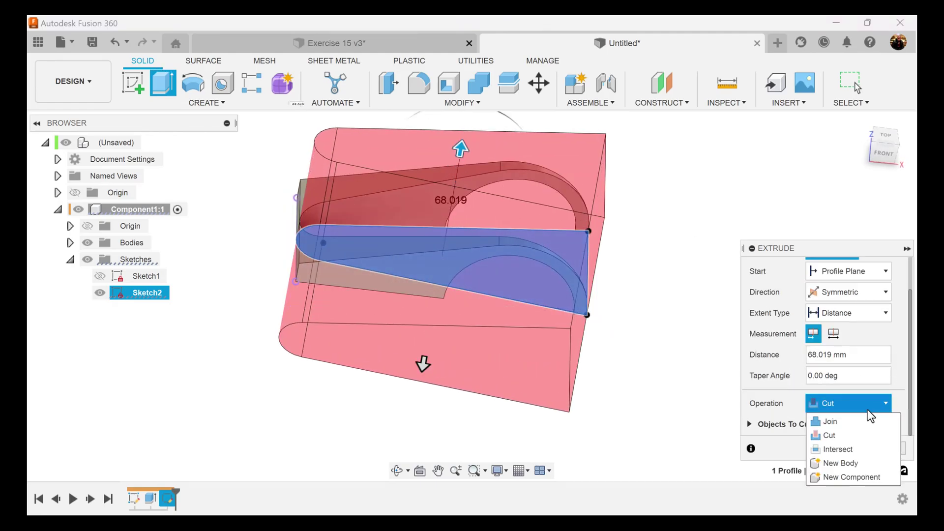
click(862, 448)
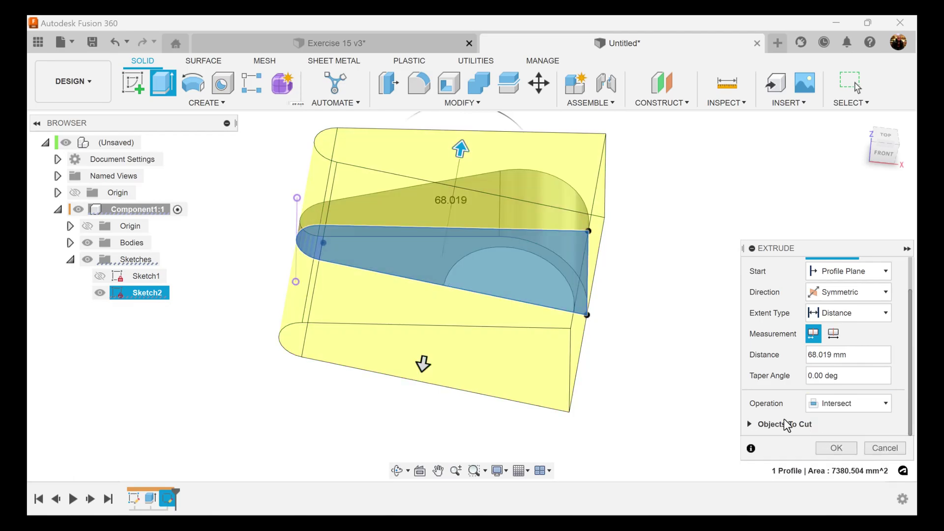
click(835, 448)
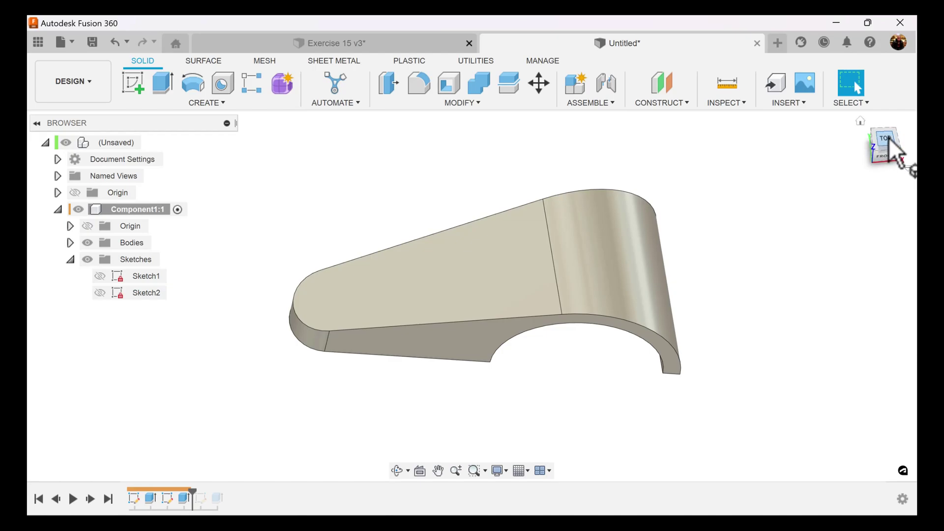
Step: Start a new sketch on the lever's top face from the top view
click(887, 138)
click(133, 83)
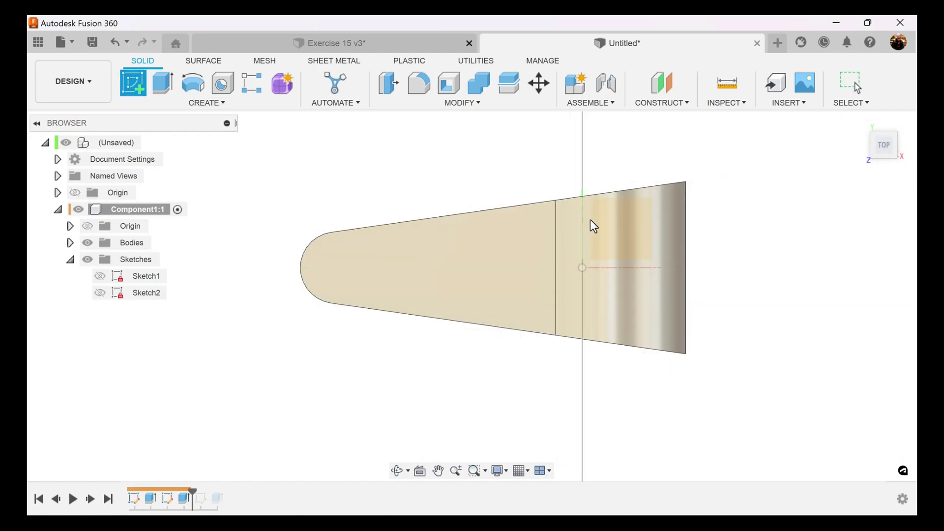
click(633, 234)
middle_drag(313, 190, 442, 184)
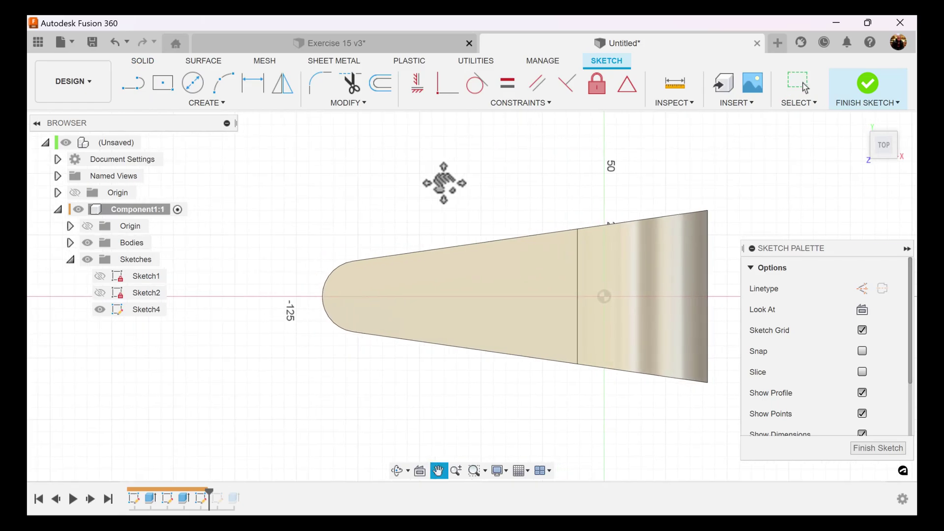
Step: Draw a 15 mm circle centred on the rounded end, finish the sketch, and orbit
click(194, 84)
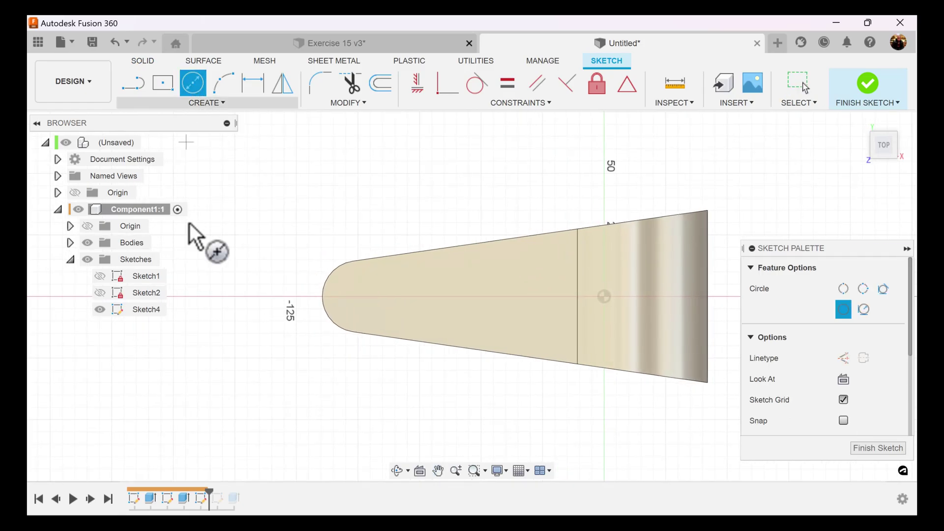
click(359, 295)
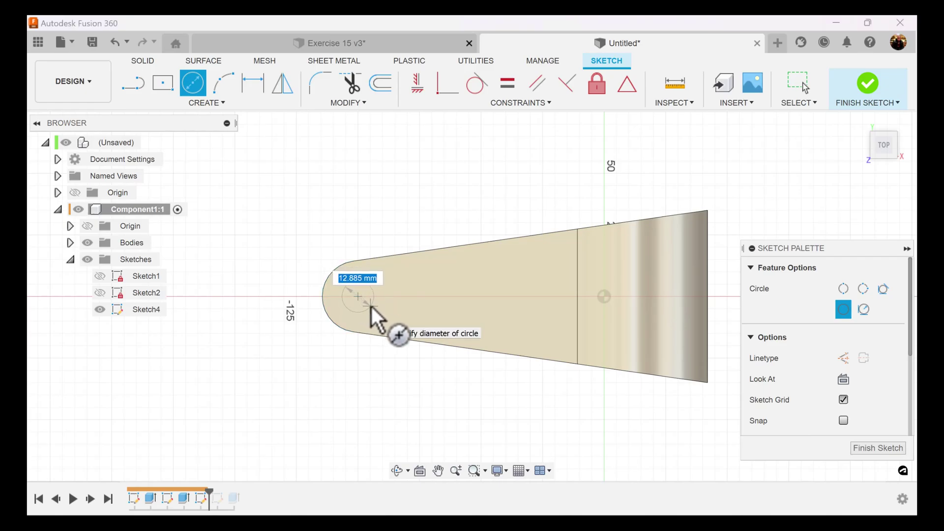
text(15)
key(Return)
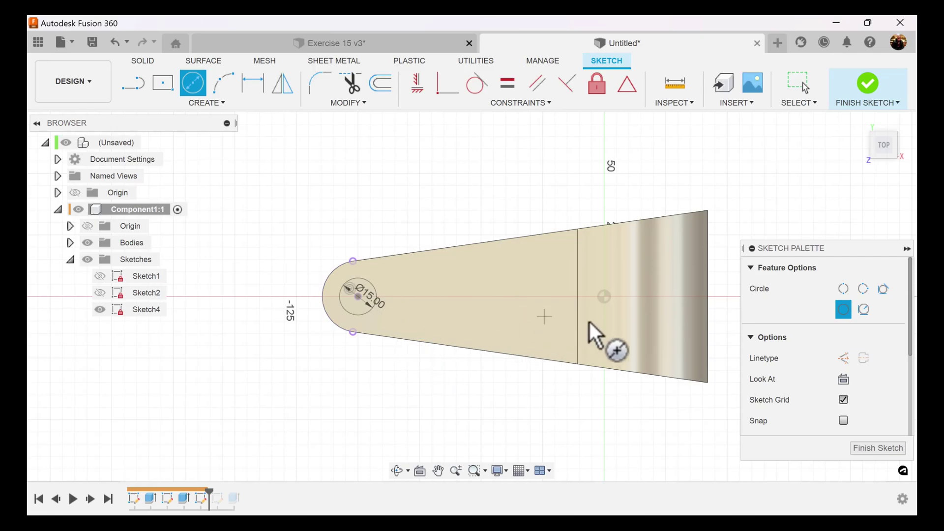
click(873, 448)
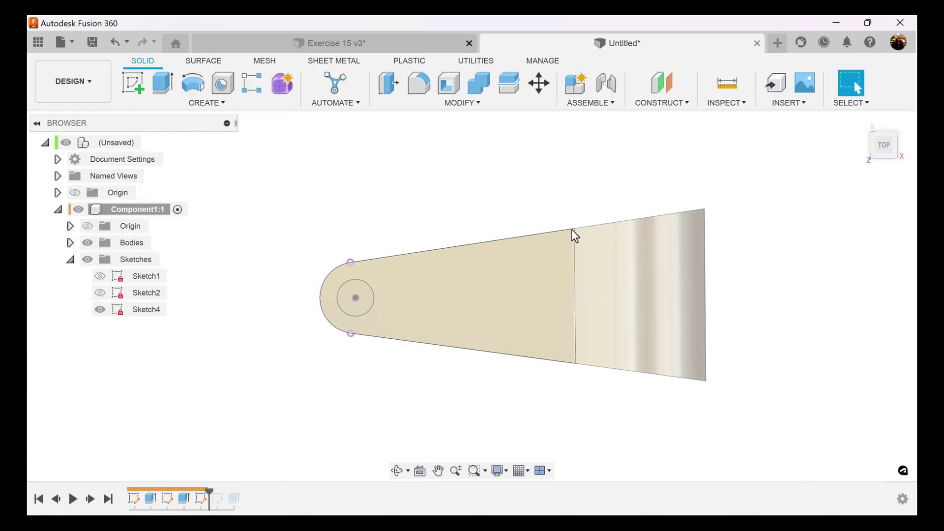
shift+middle_drag(571, 229, 369, 192)
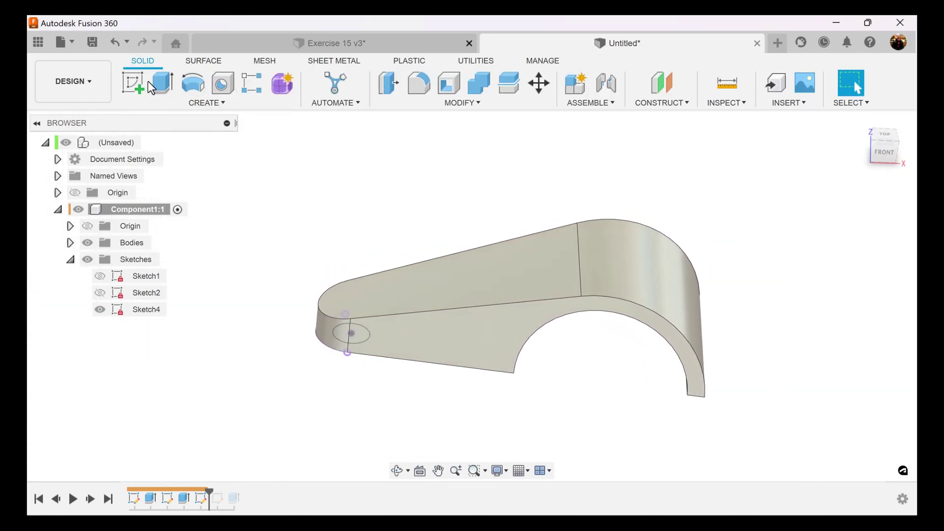
Step: Extrude-cut the 15 mm circle through all to form the pin hole
click(162, 82)
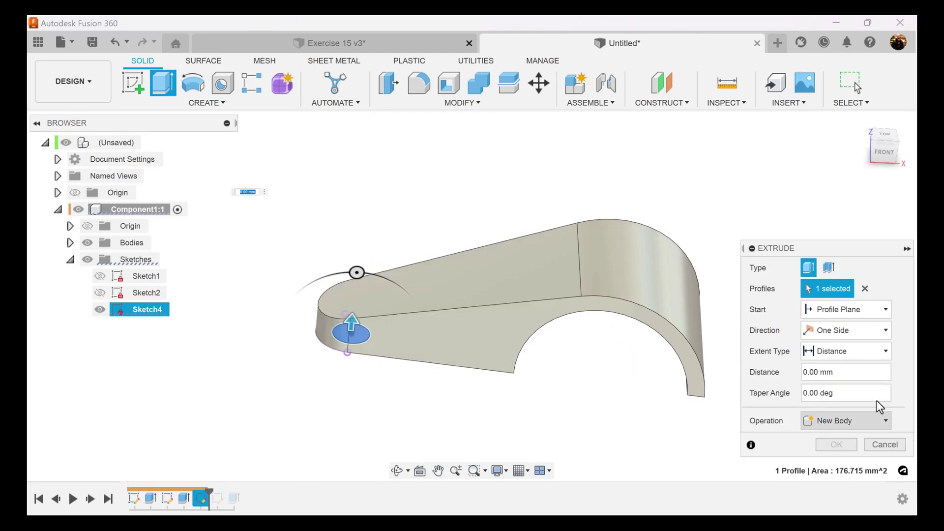
click(870, 352)
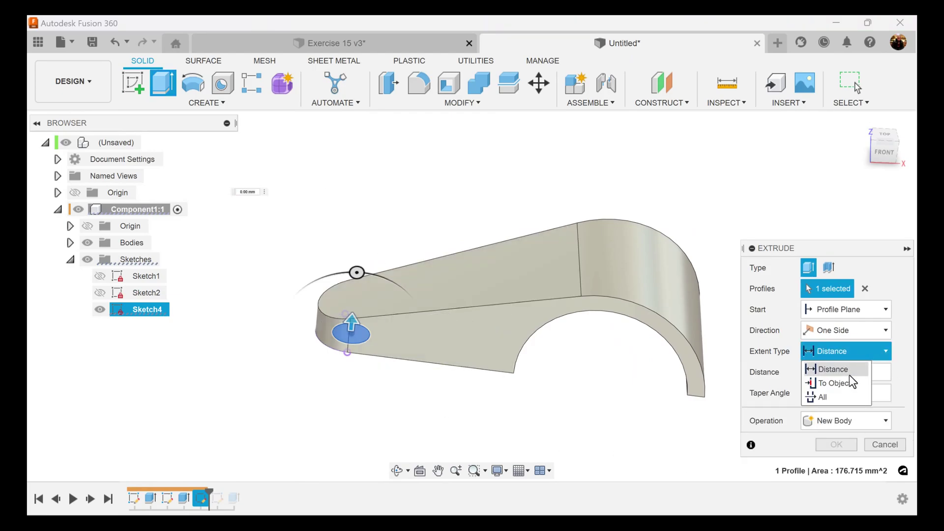
click(849, 375)
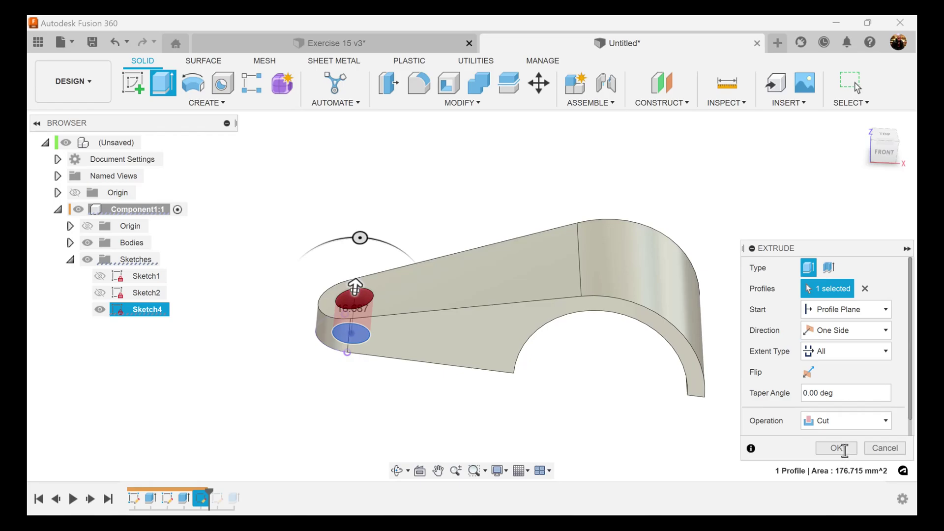
click(836, 448)
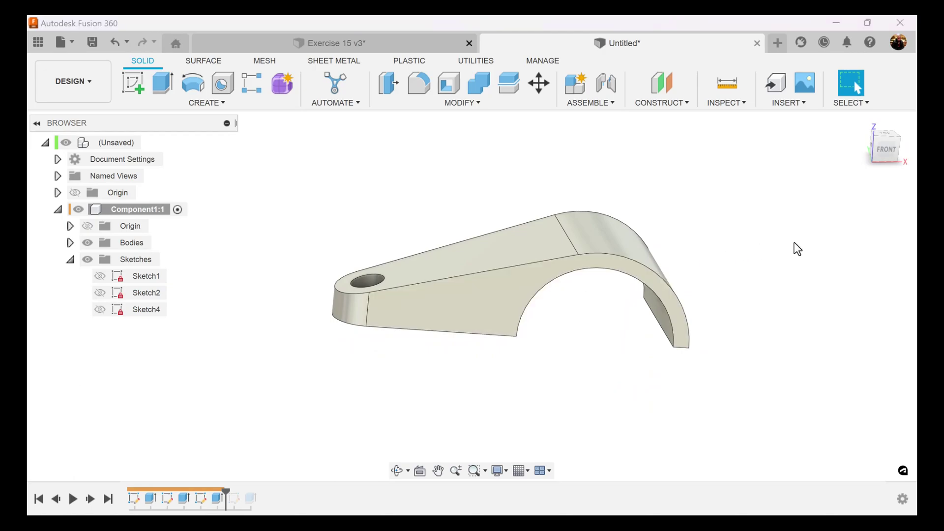
Step: Shell the arm through its top face with a 7 mm inside wall thickness
click(449, 83)
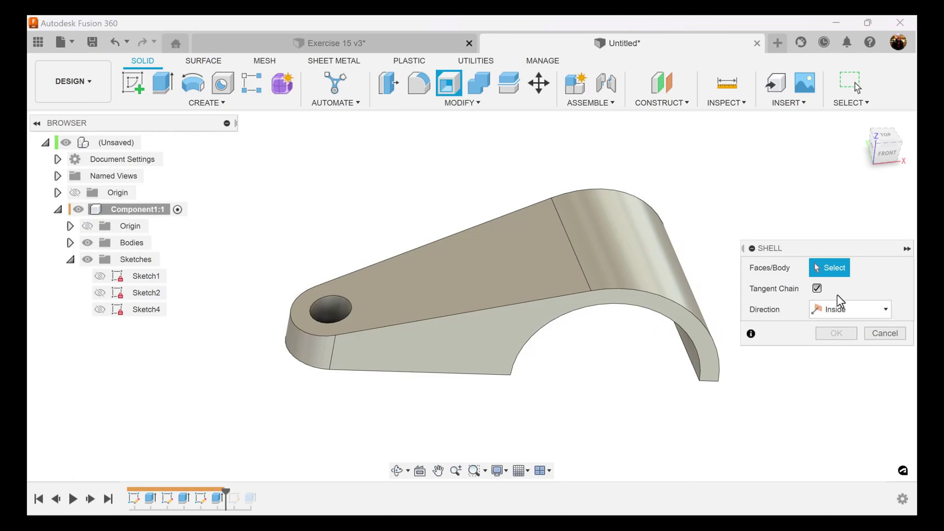
click(484, 237)
text(7)
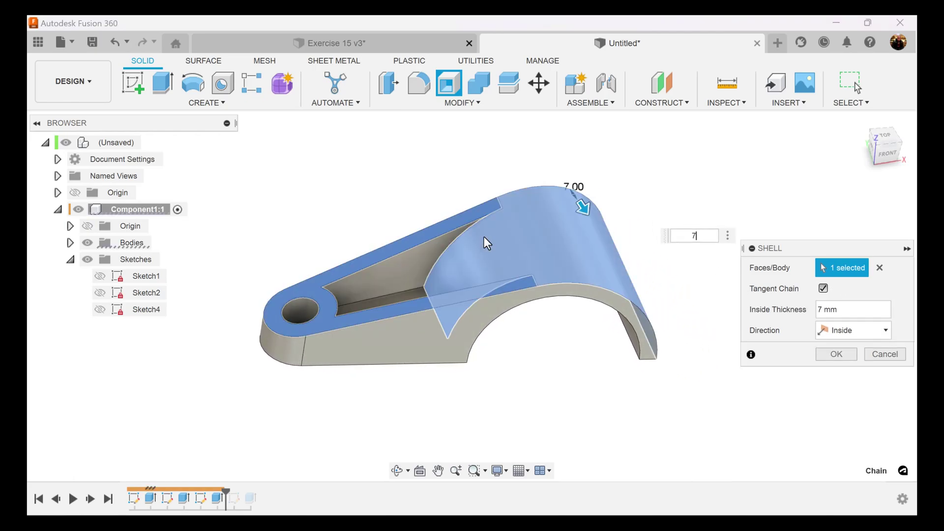
click(836, 355)
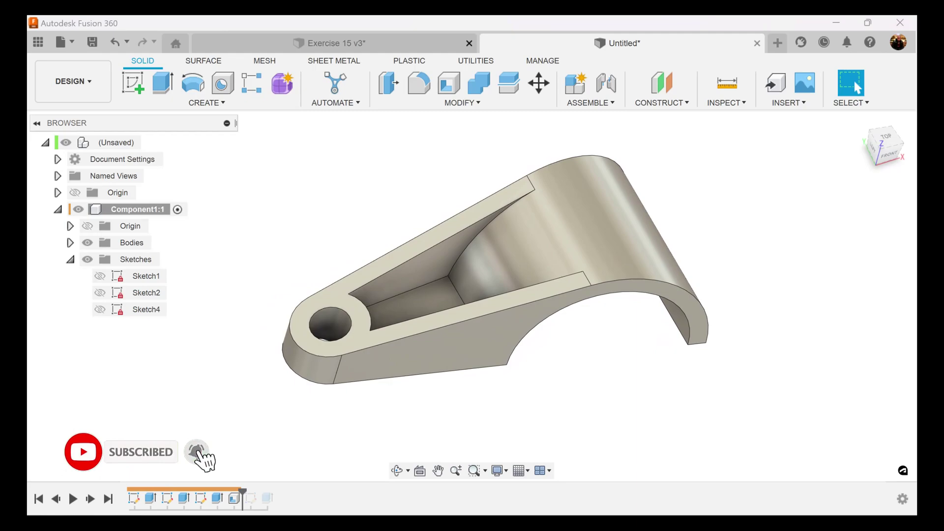
Step: Fillet the pocket's sloped face, floor, remaining faces and edges at 3 mm radius
click(421, 84)
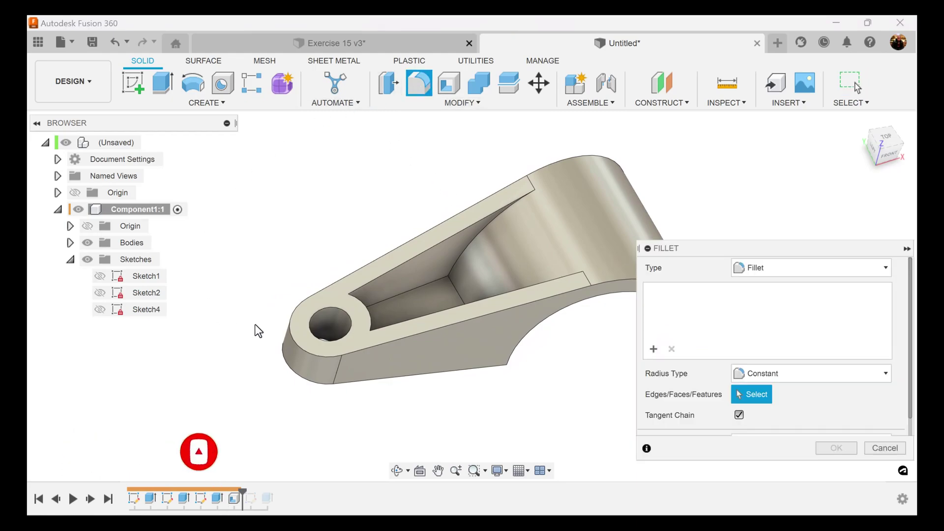
click(440, 265)
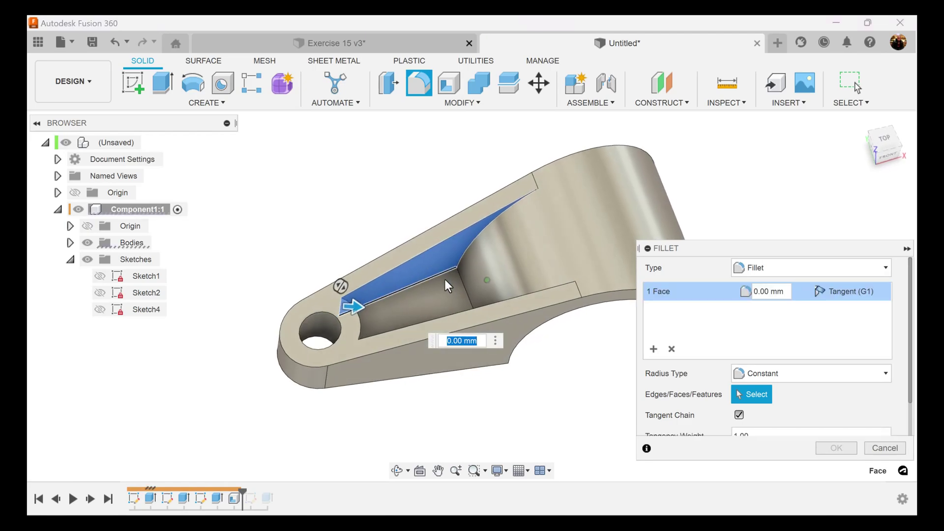
click(450, 293)
shift+middle_drag(440, 292, 353, 297)
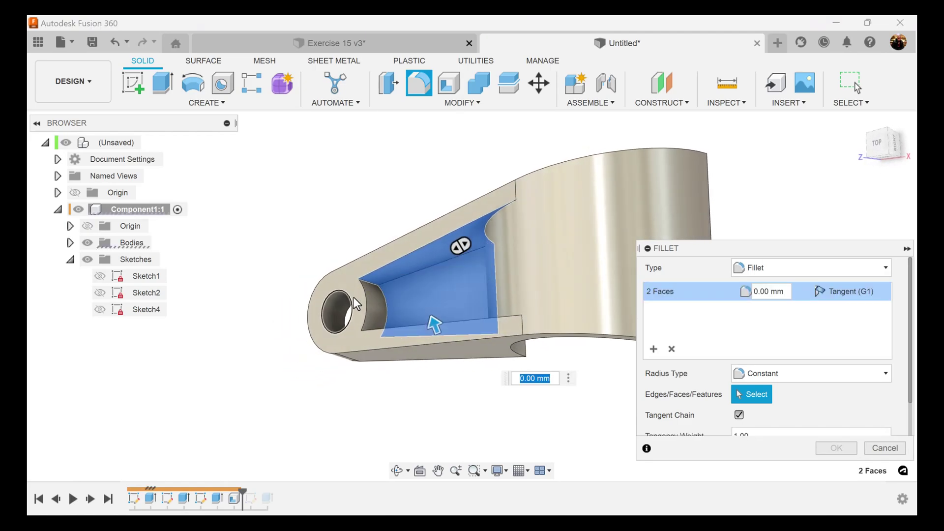
click(378, 294)
shift+middle_drag(375, 294, 516, 342)
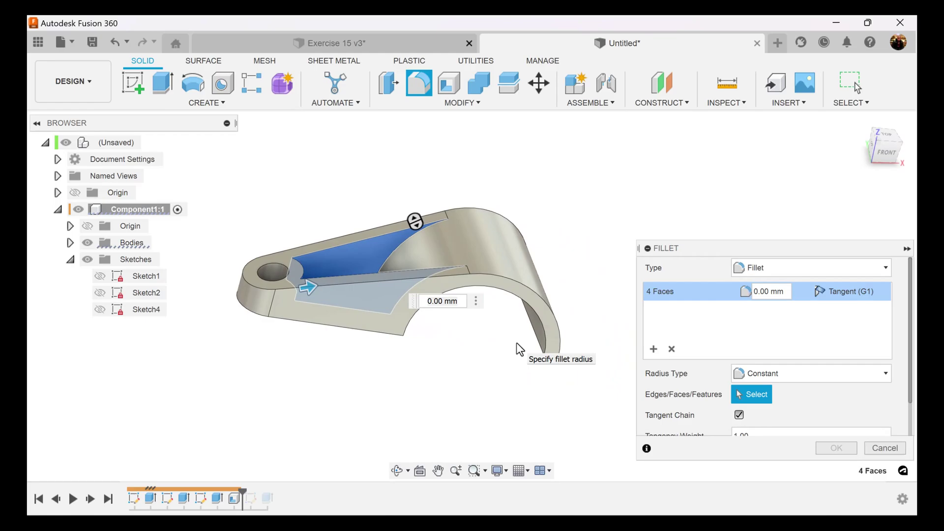
click(546, 307)
text(3)
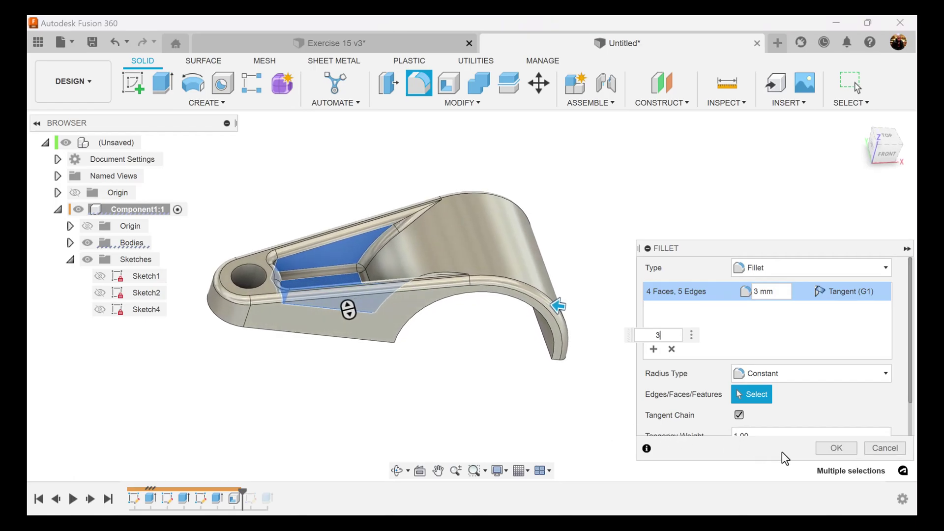
click(842, 443)
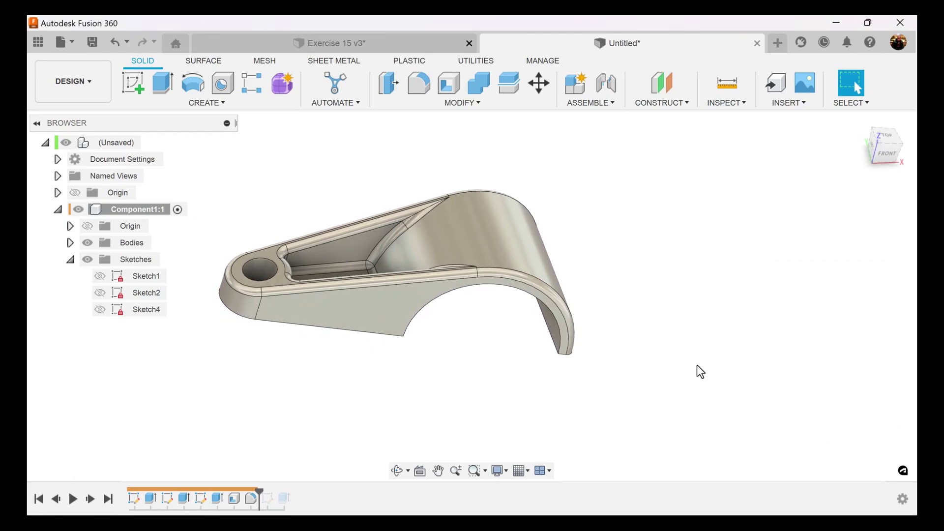
Step: Mirror the lever body across its flat face, joining both halves into one body
click(214, 102)
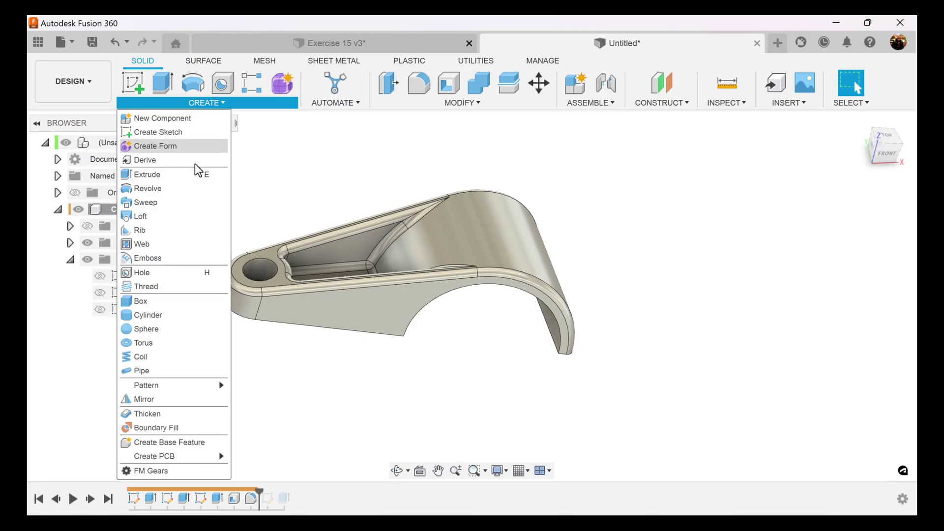
click(181, 399)
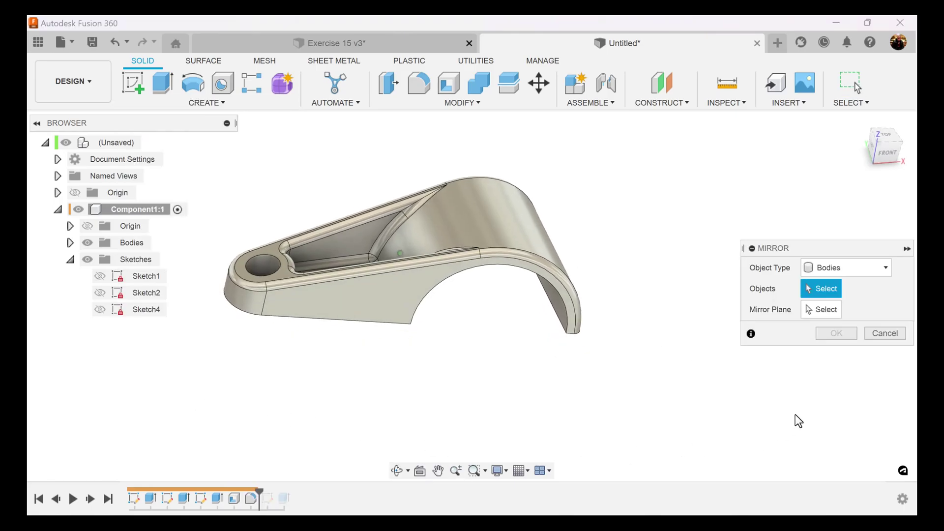
shift+middle_drag(795, 414, 710, 331)
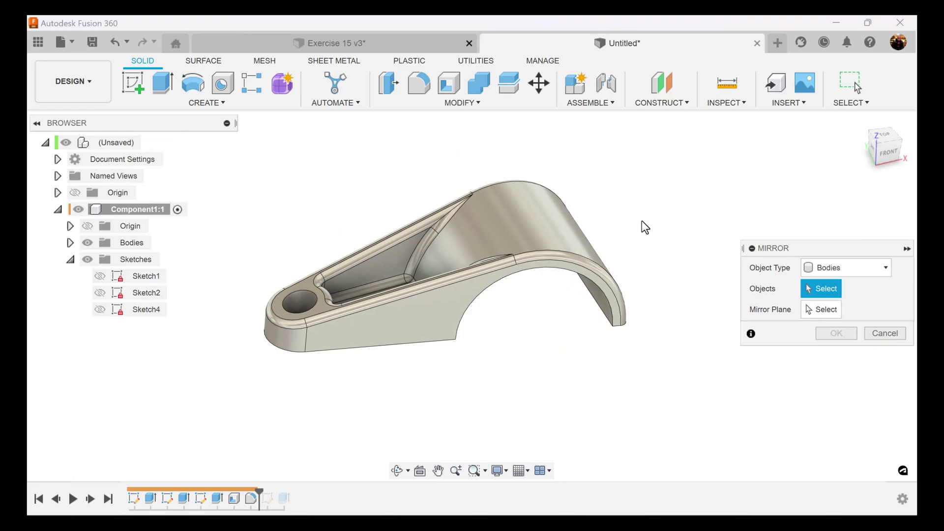
click(529, 215)
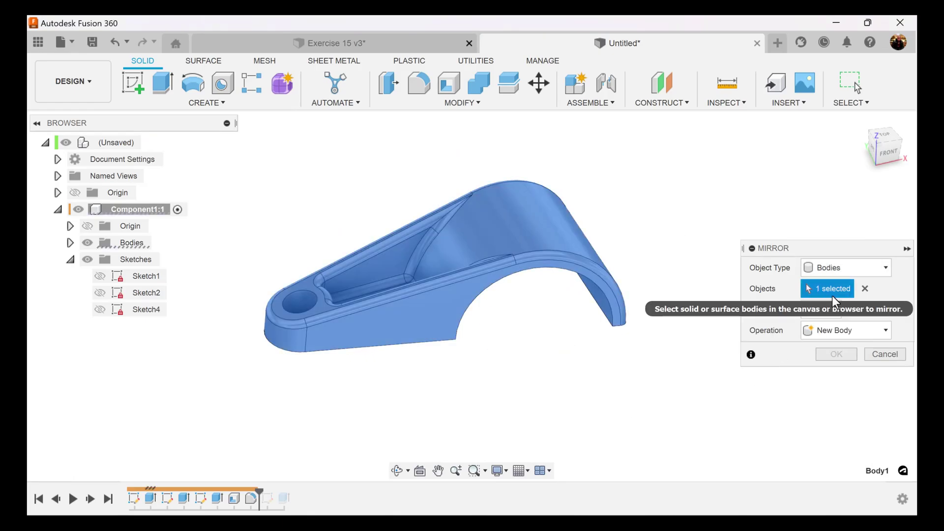
click(821, 312)
mouse_move(647, 337)
shift+middle_down()
mouse_move(613, 316)
mouse_move(542, 361)
shift+middle_up()
click(536, 355)
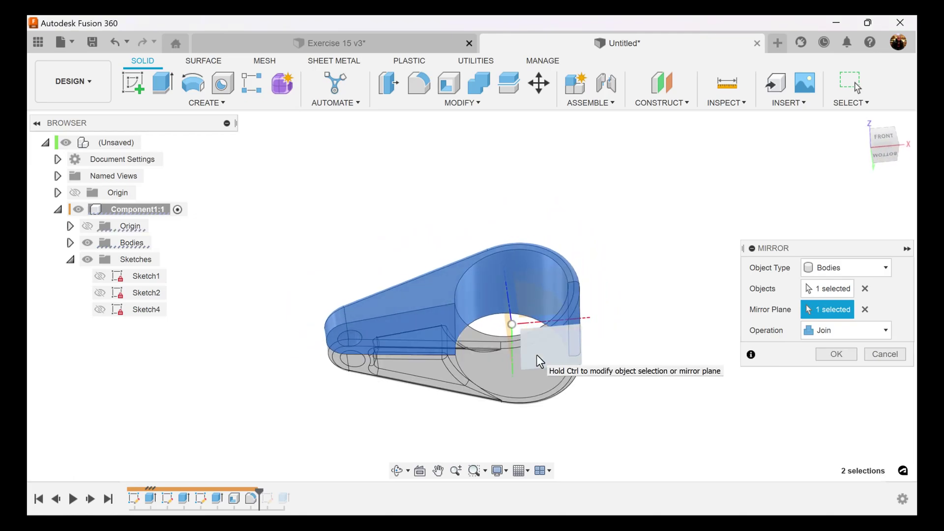
key(F6)
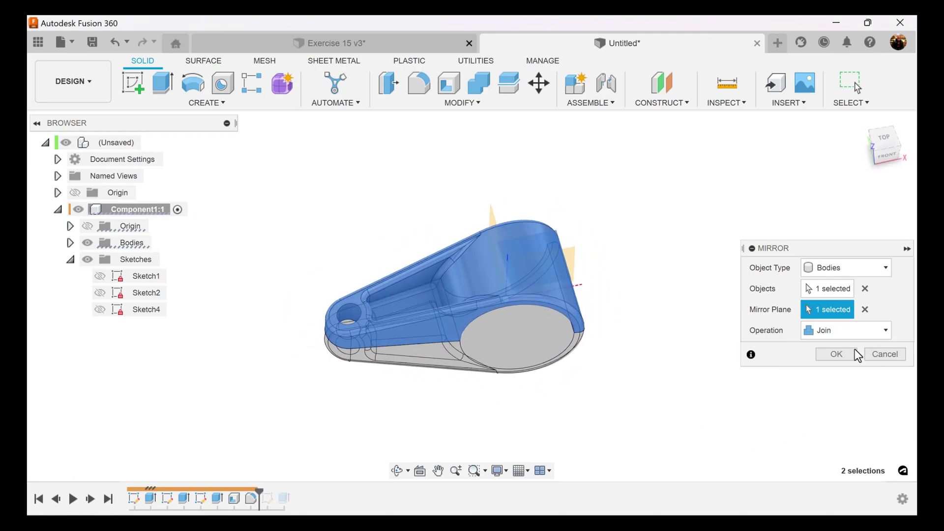
click(835, 354)
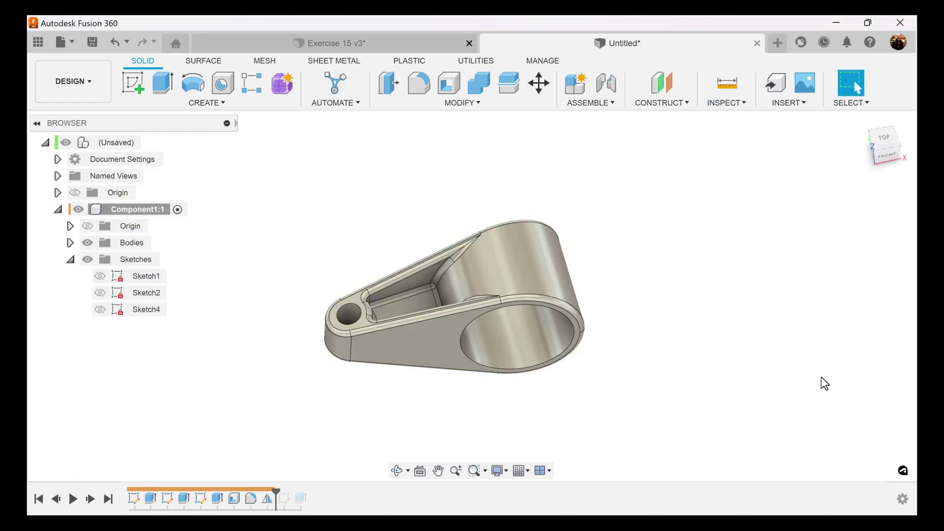
shift+middle_drag(713, 416, 701, 361)
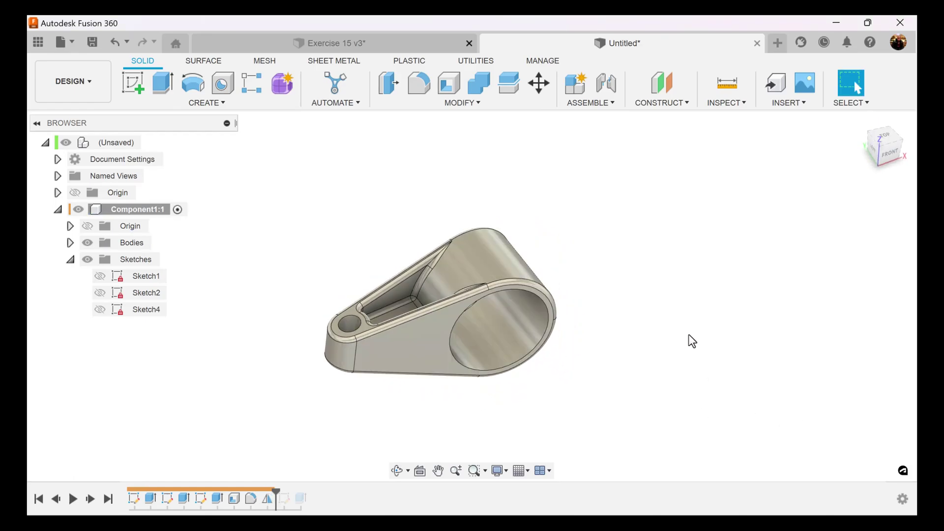
Step: Fillet the inner ring face and the pin hole face at 0.5 mm
click(417, 83)
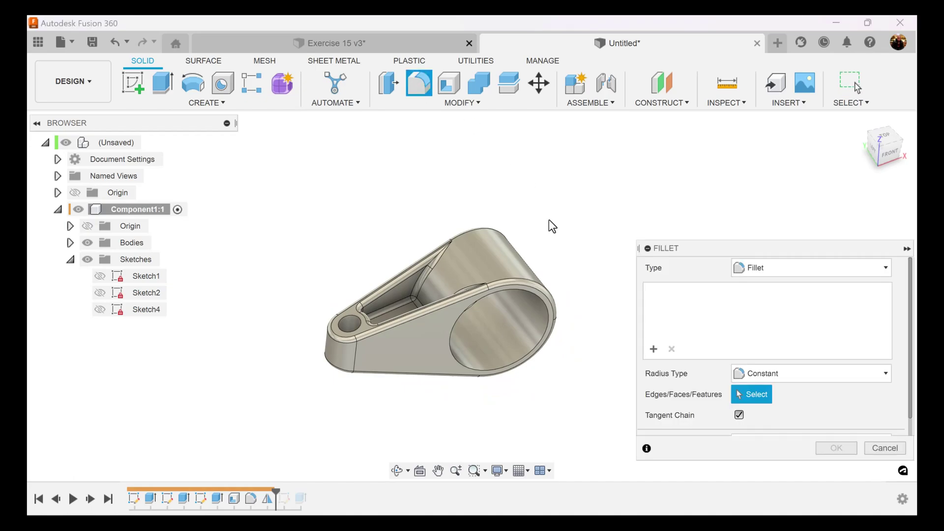
click(516, 341)
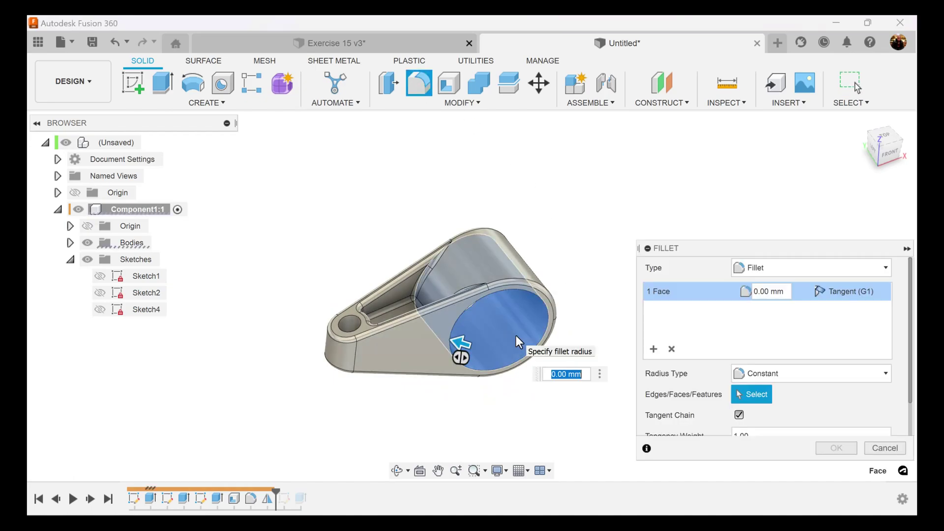
click(350, 323)
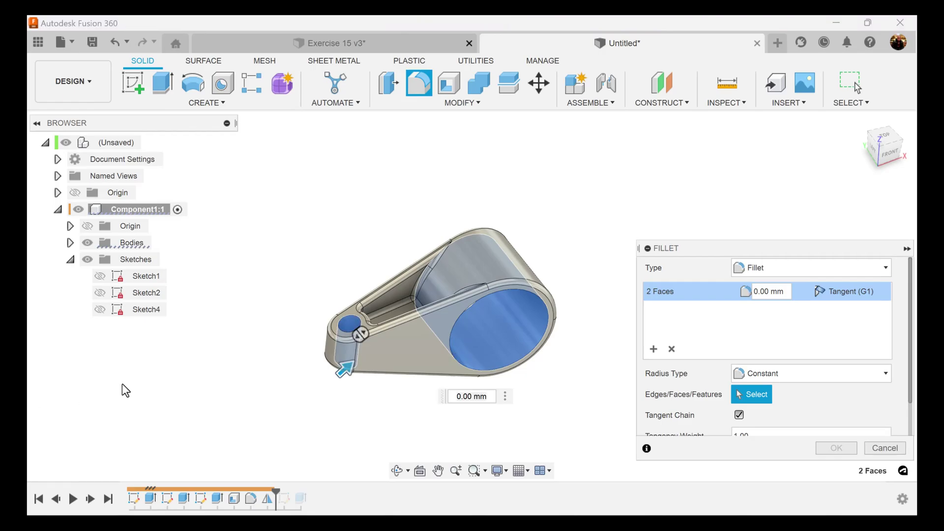
double_click(479, 397)
text(.5)
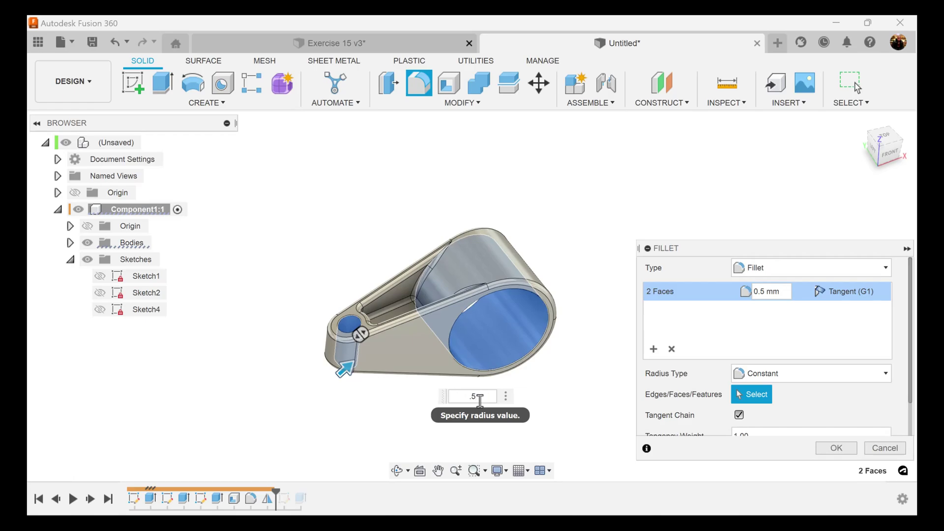
click(836, 449)
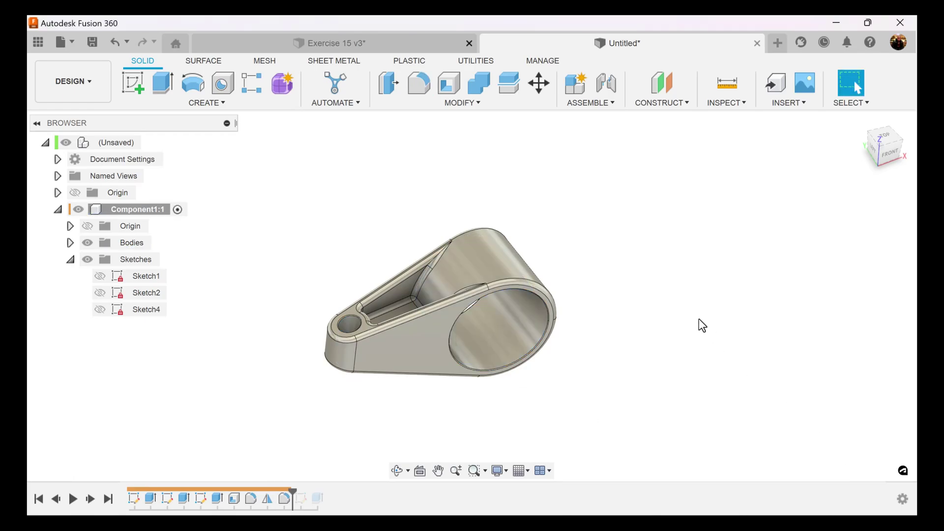
shift+middle_drag(698, 318, 698, 319)
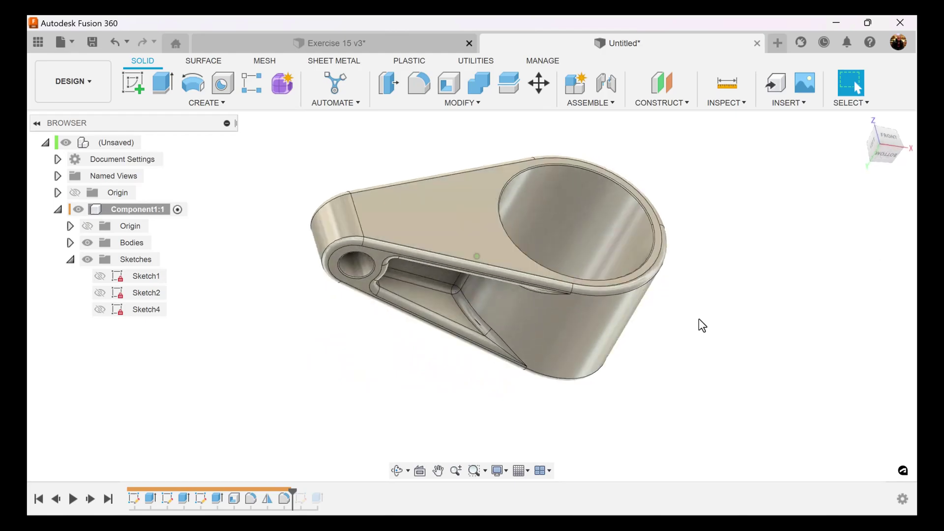
shift+middle_drag(698, 319, 698, 319)
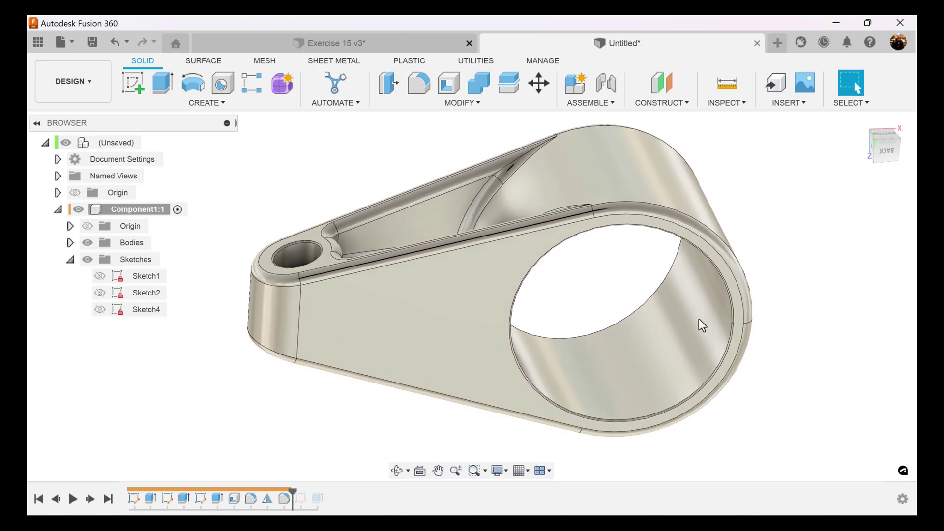